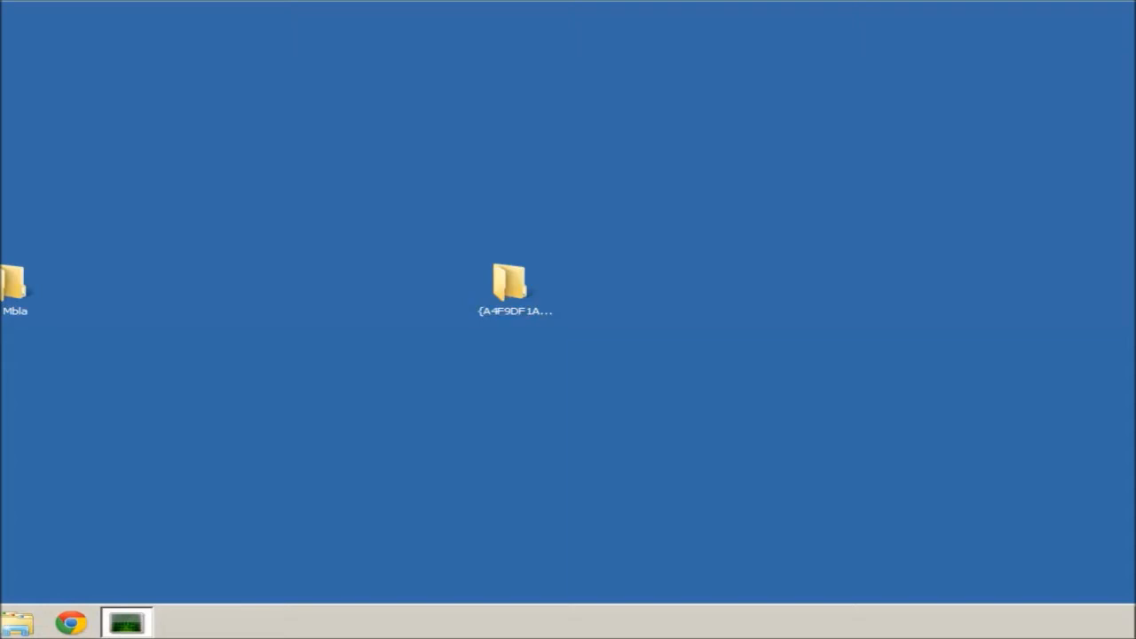
Launch Active Directory Users and Computers from Administrative Tools in the Start menu.
click(18, 617)
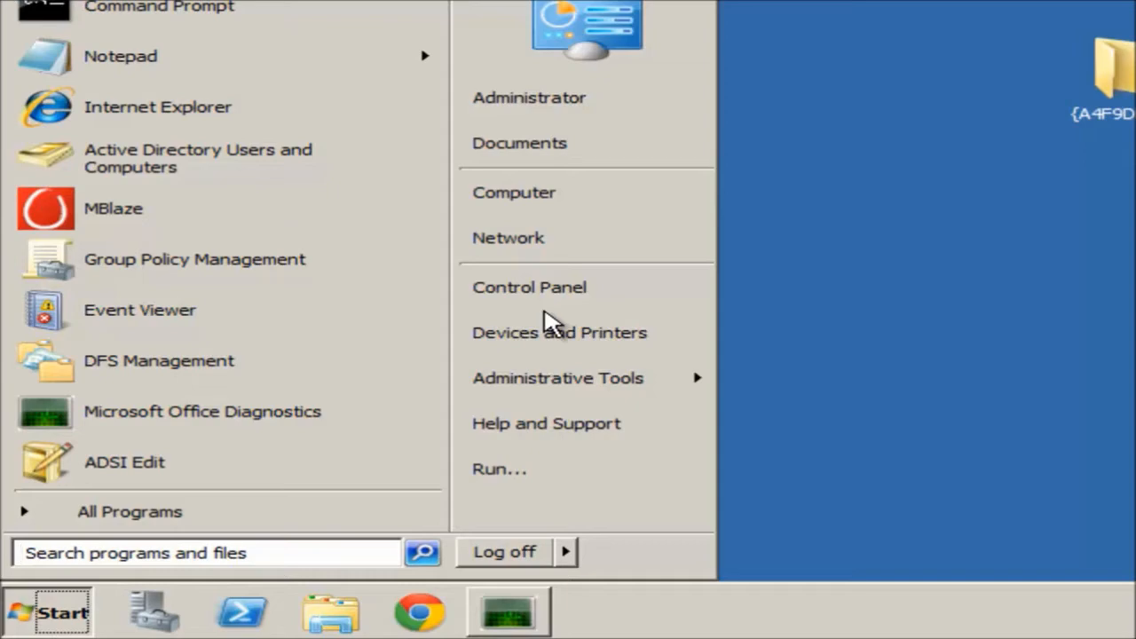
mouse_move(568, 377)
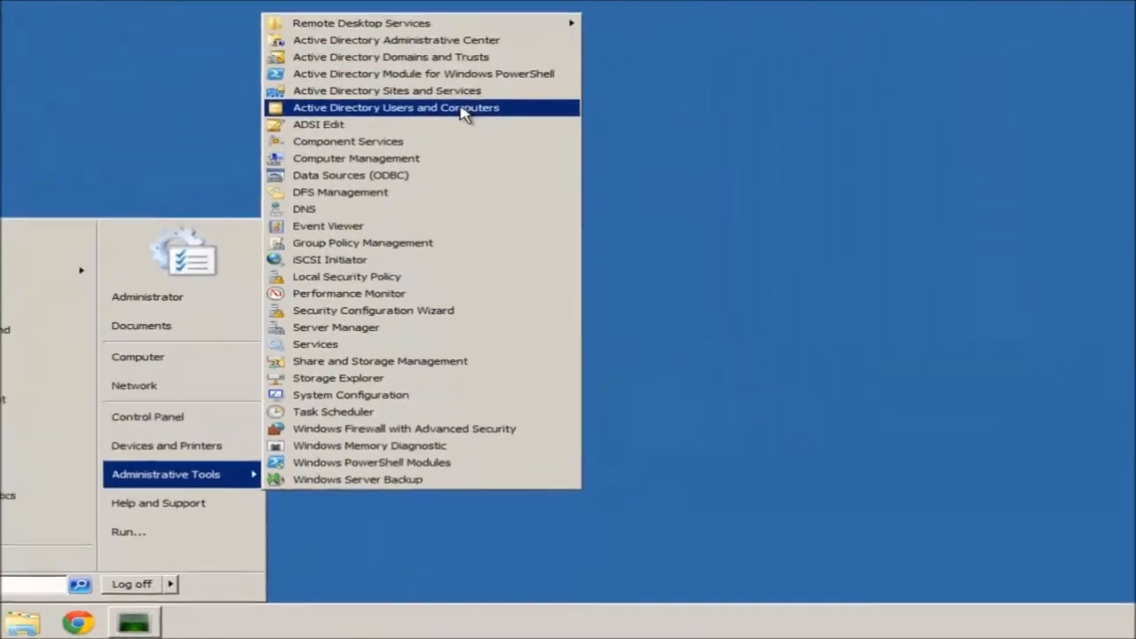
click(464, 112)
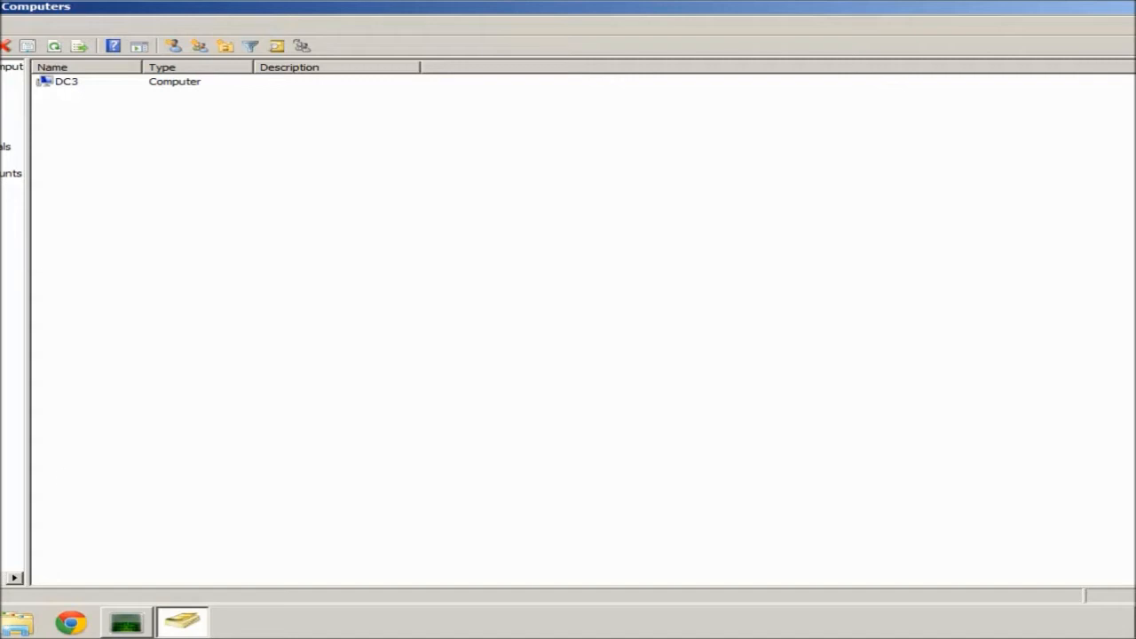
With DC3 shown in the Computers container, open the Start menu using the Windows key.
key(super)
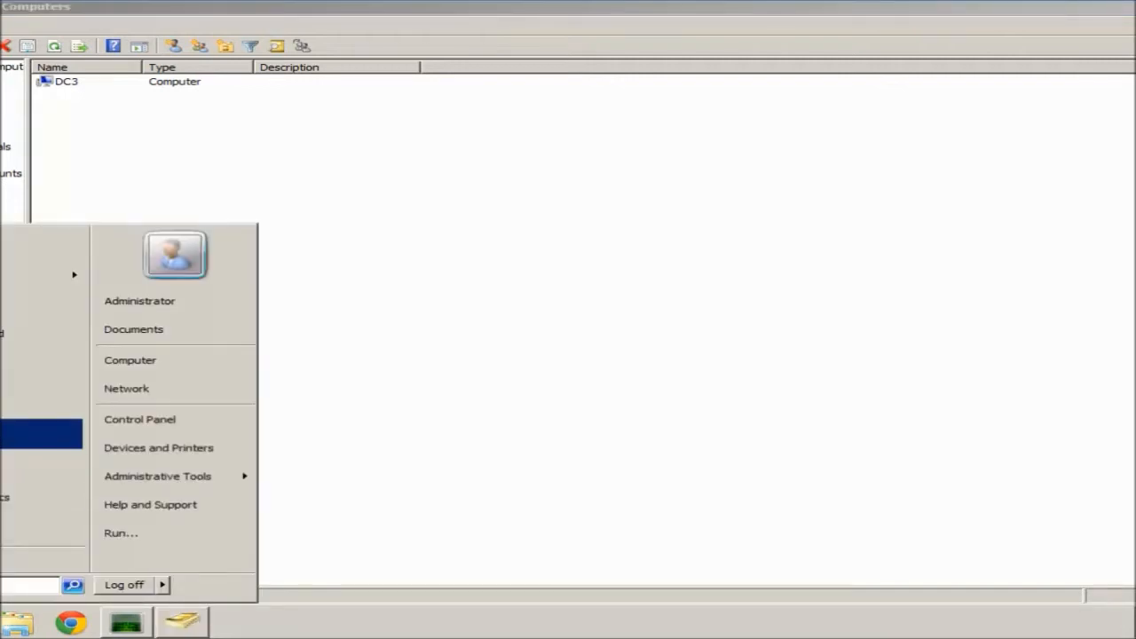
Start Group Policy Management and open the Test_Loopback GPO in the editor.
click(5, 410)
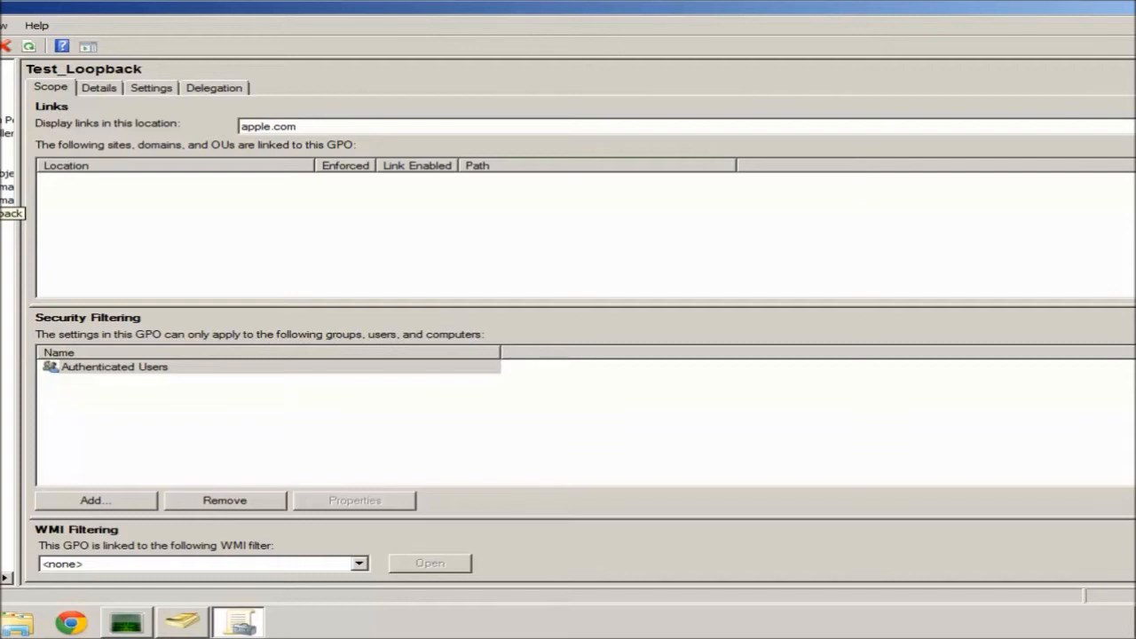
right_click(11, 214)
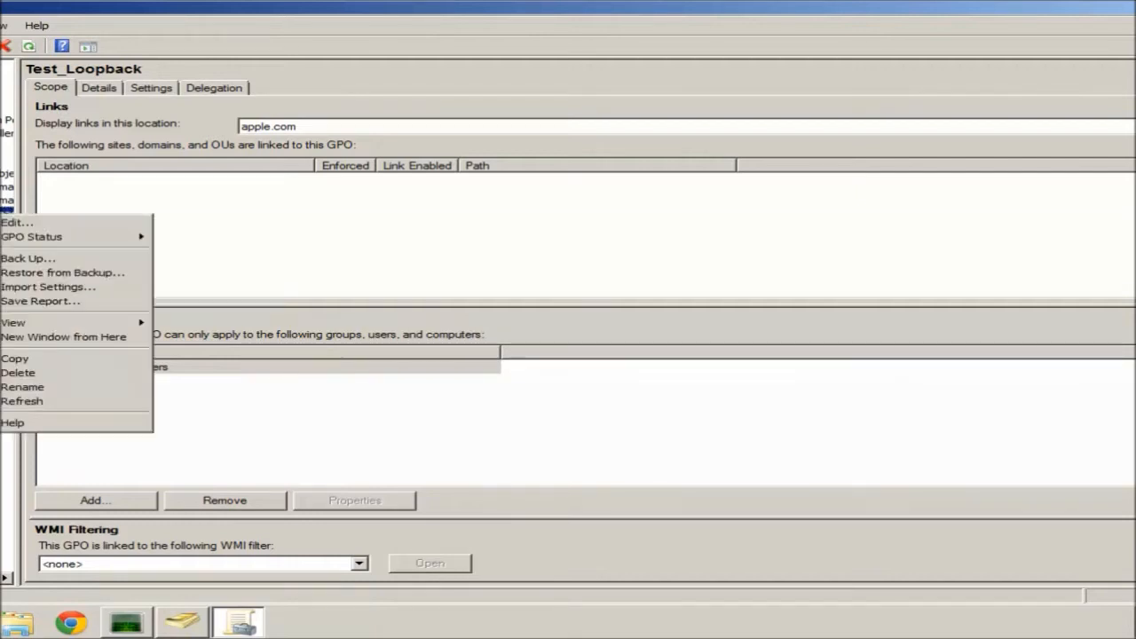
click(36, 224)
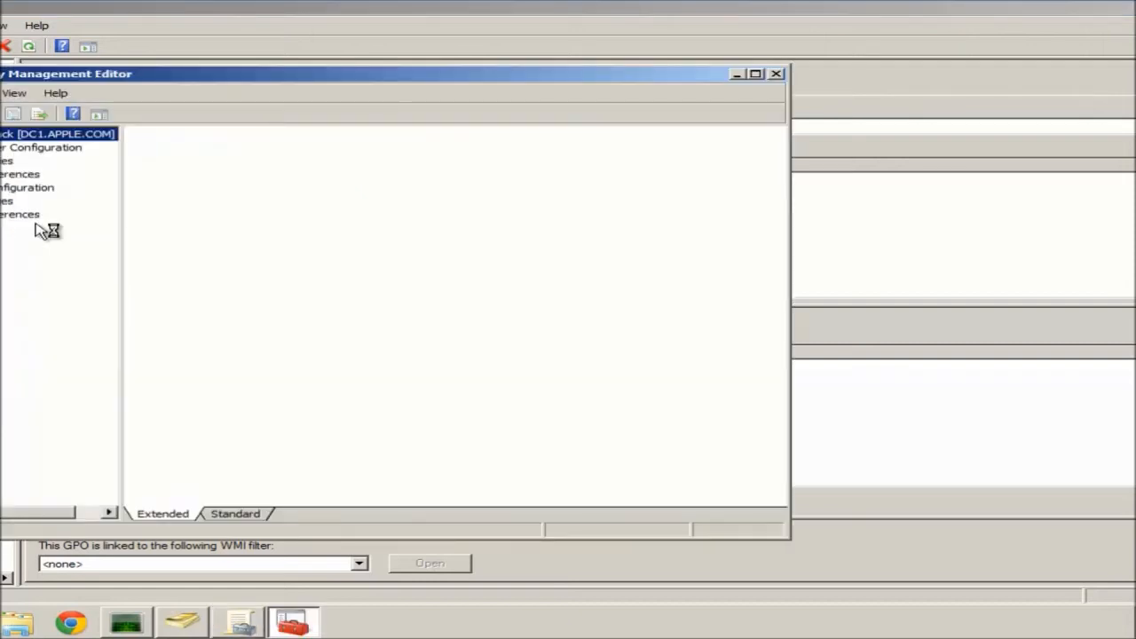
Maximize the editor and expand Computer Configuration Policies down through Administrative Templates to System.
double_click(263, 78)
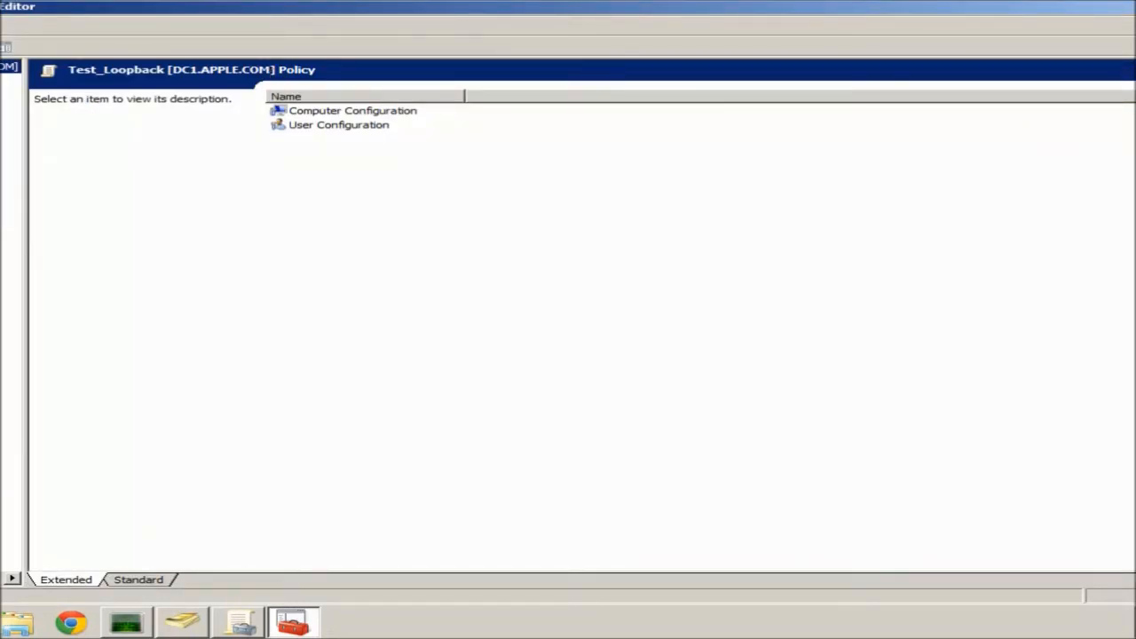
click(0, 93)
click(0, 119)
click(0, 187)
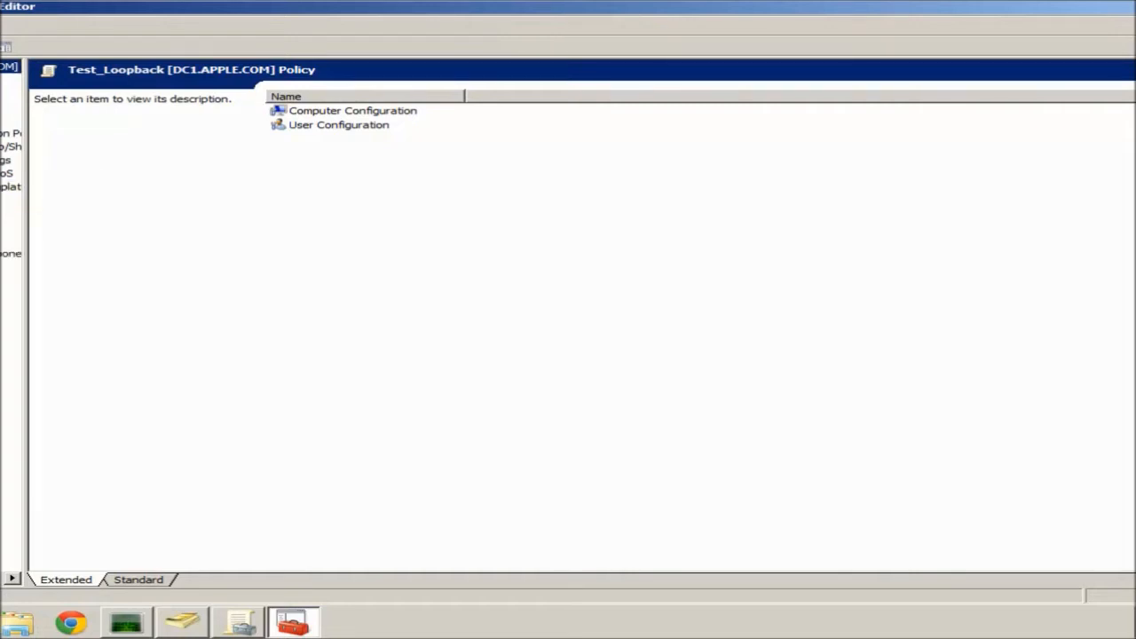
click(115, 364)
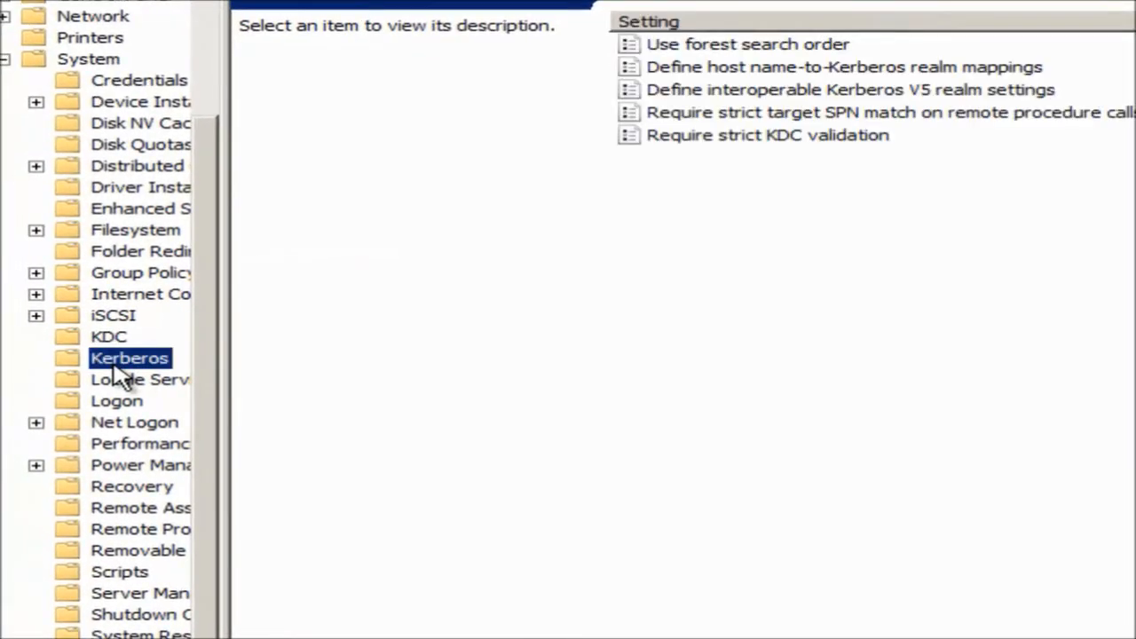
Select the System > Group Policy folder and move down to User Group Policy loopback processing mode.
key(g)
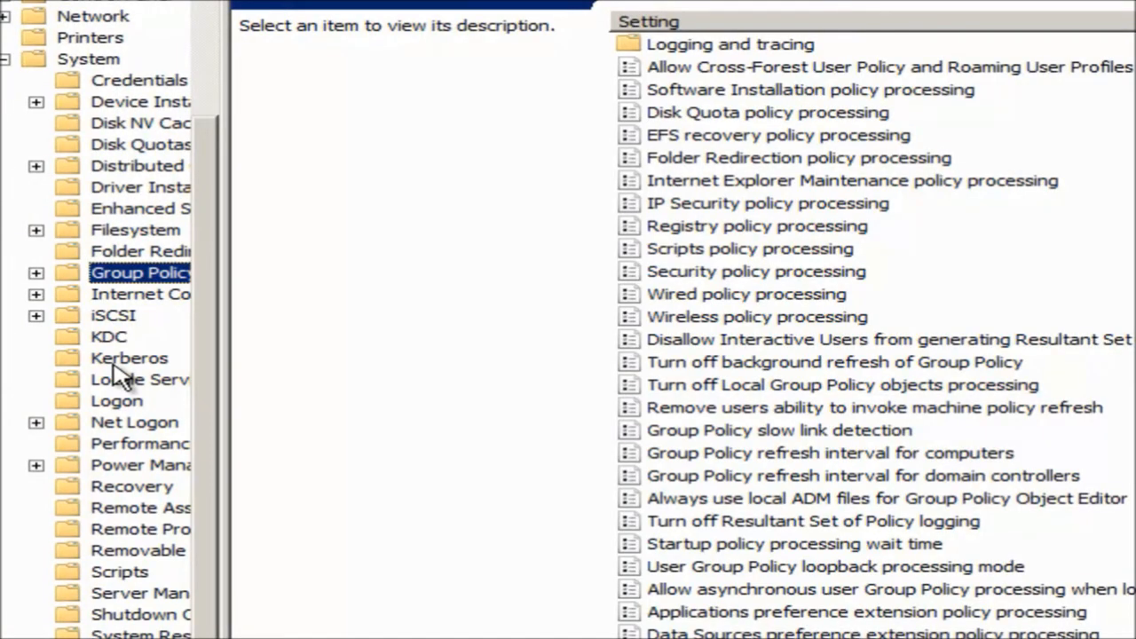
click(794, 92)
key(Down)
key(Down)
key(Down)
key(Down)
key(Down)
key(Down)
key(Down)
key(Down)
key(Down)
key(Down)
key(Down)
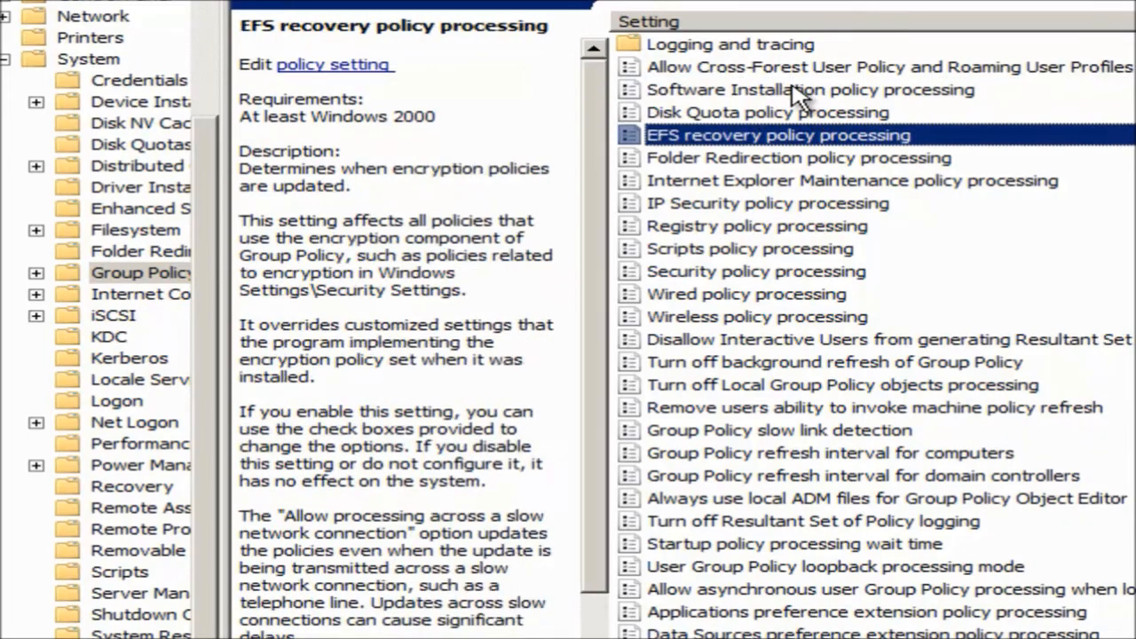
key(Down)
key(Down)
key(Down)
key(Down)
key(Down)
key(Down)
key(Down)
key(Down)
key(Down)
key(Down)
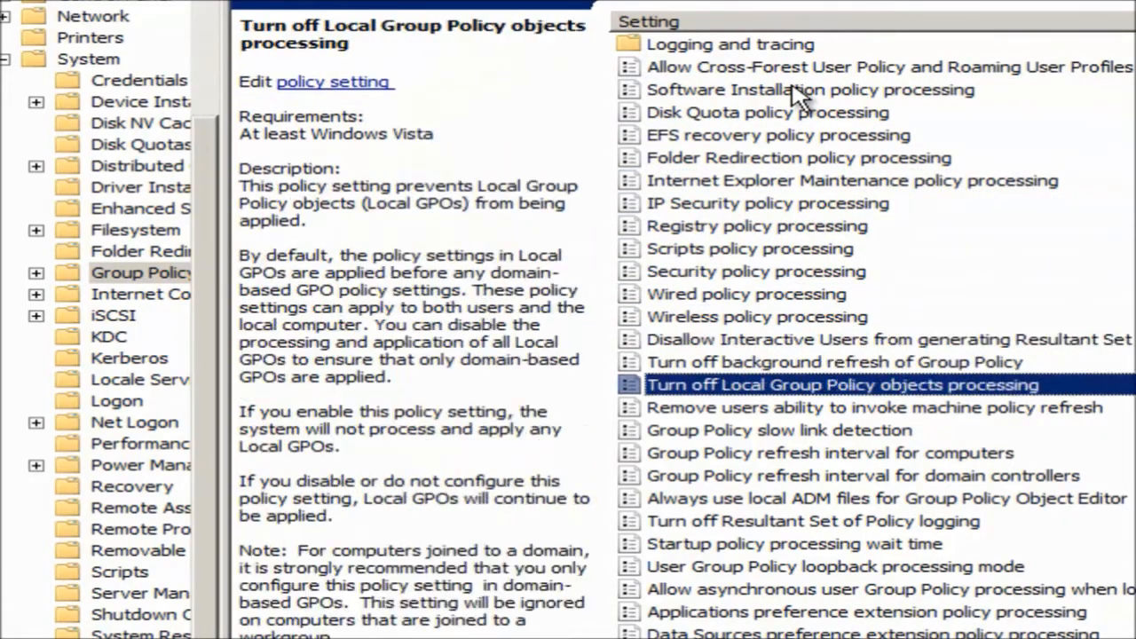
Browse the preference extension policy descriptions, from Power Options and Start Menu back up to Devices.
key(Down)
key(Down)
key(Down)
key(Down)
key(Down)
key(Down)
key(Down)
key(Down)
key(Down)
key(Down)
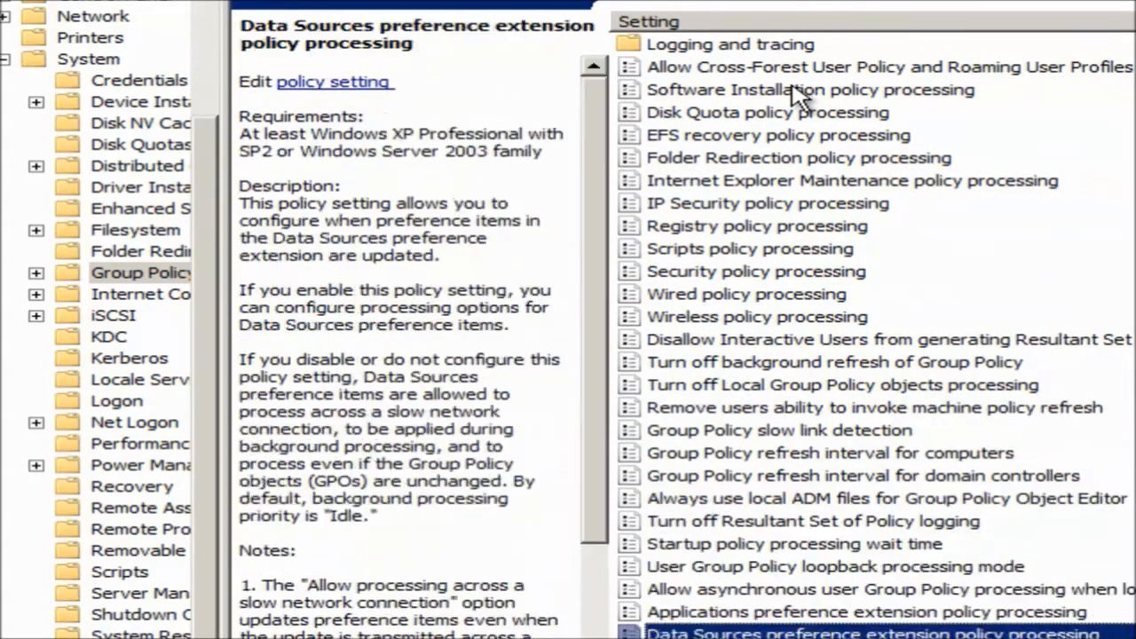
key(Down)
key(Down)
key(Down)
key(Down)
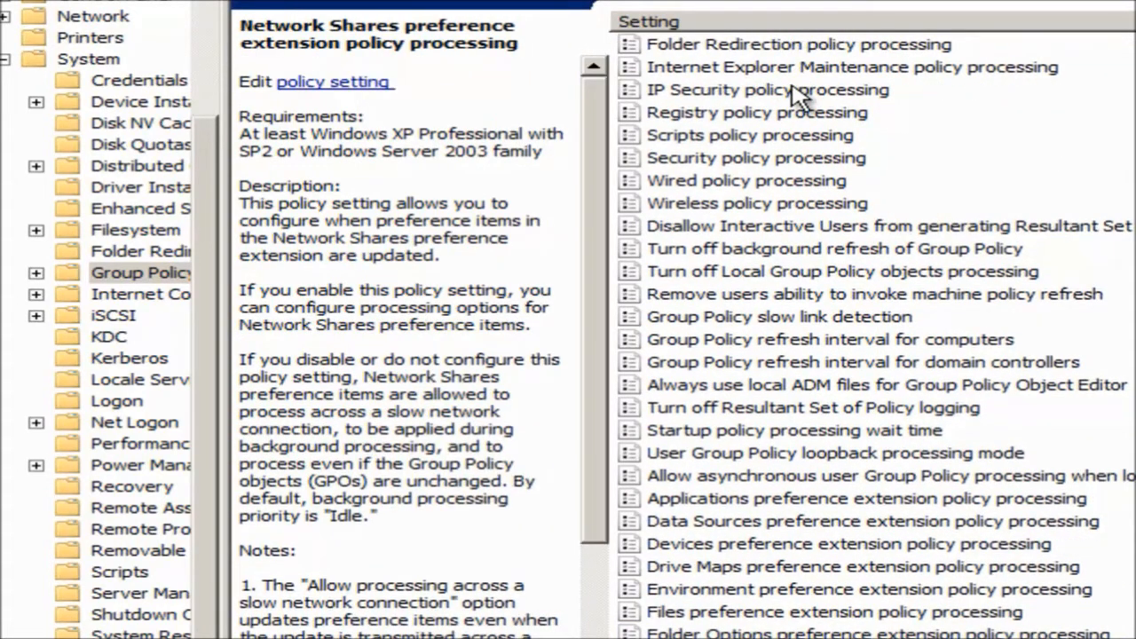
key(Down)
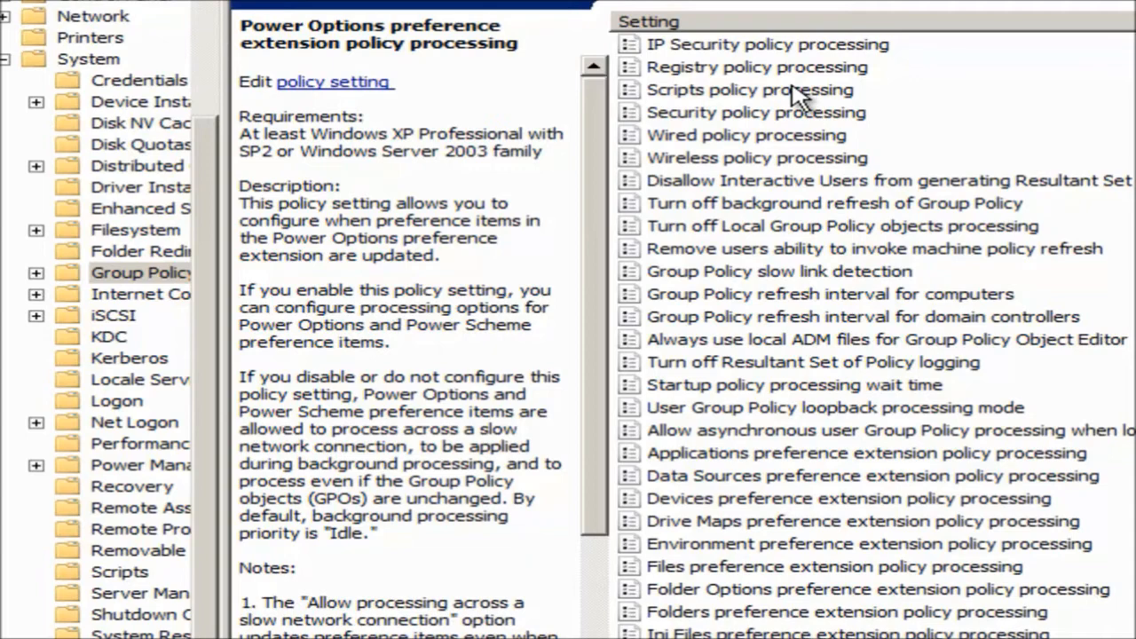
key(Up)
key(Down)
key(Down)
key(Down)
key(Down)
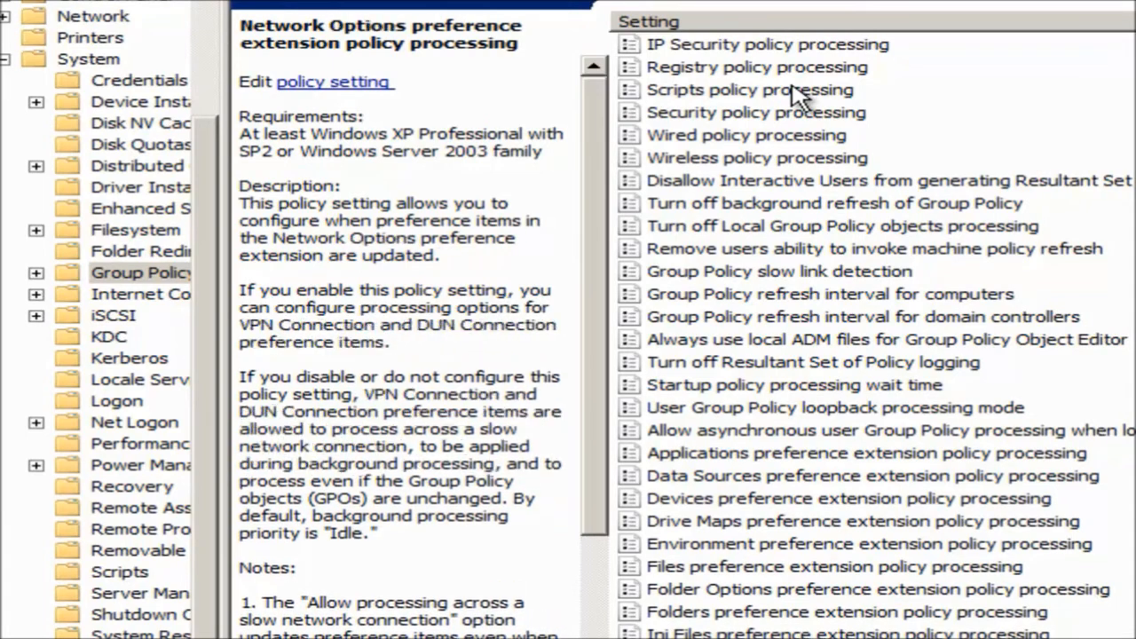
key(Down)
key(Down)
key(Down)
key(Down)
key(Down)
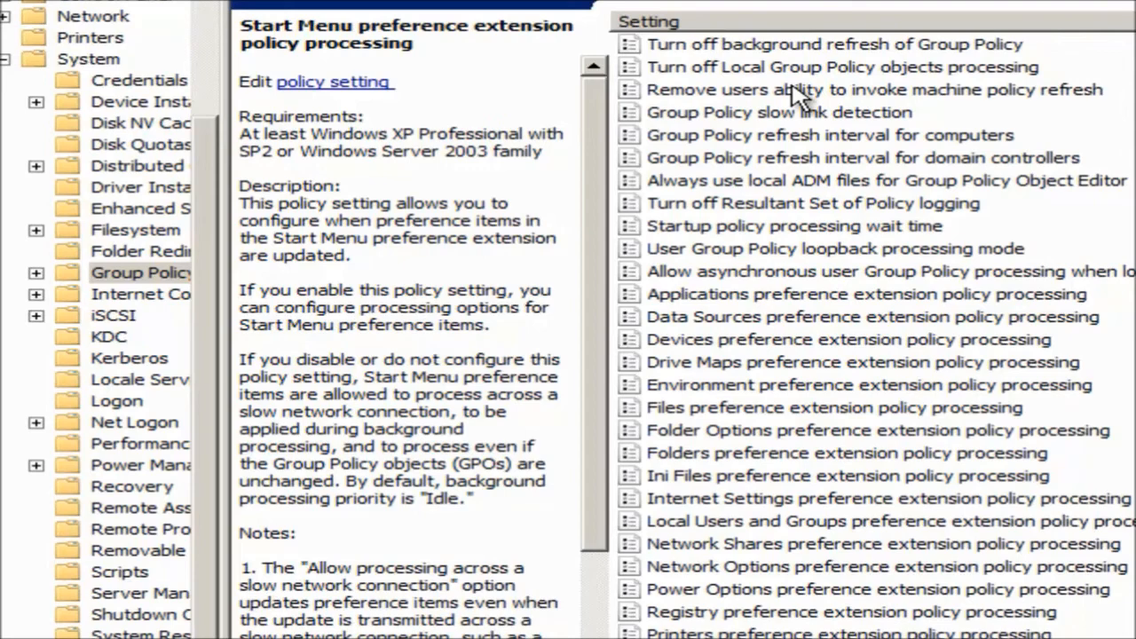
key(Up)
key(Up)
key(Up)
key(Up)
key(Up)
key(Up)
key(Up)
key(Up)
key(Up)
key(Up)
key(Up)
key(Up)
key(Up)
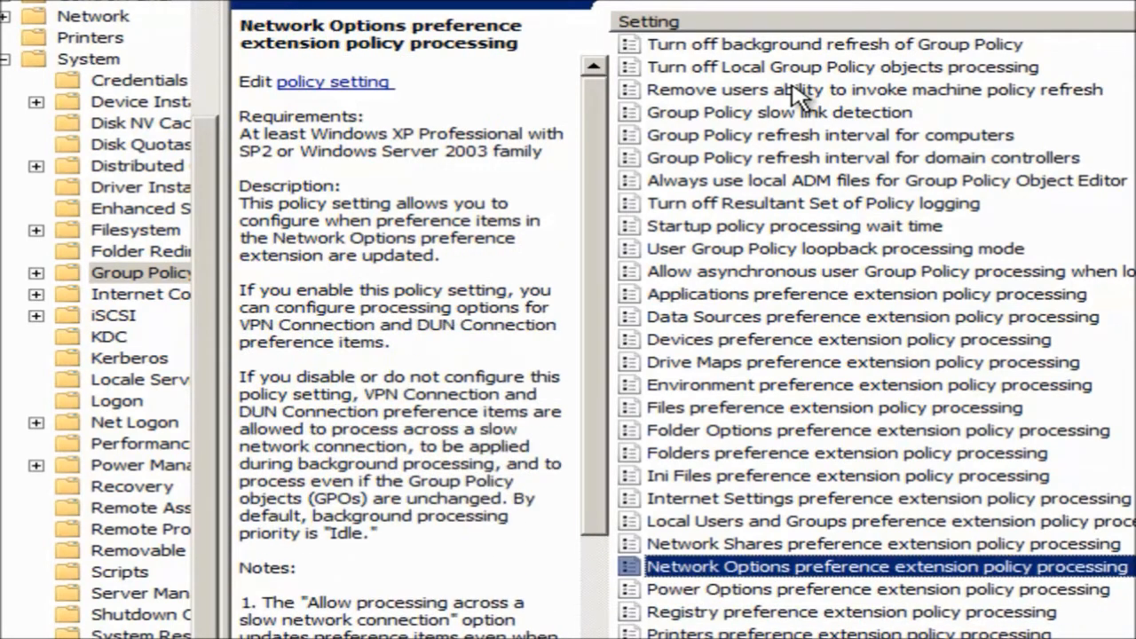
key(Up)
key(Up)
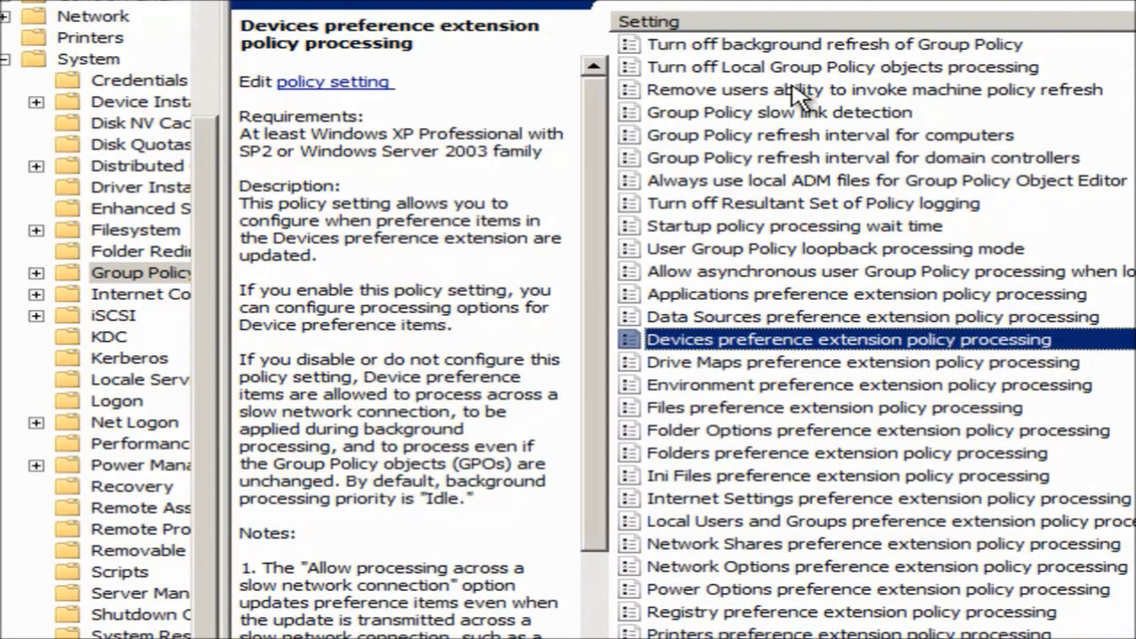
key(Up)
key(Up)
key(Up)
key(Up)
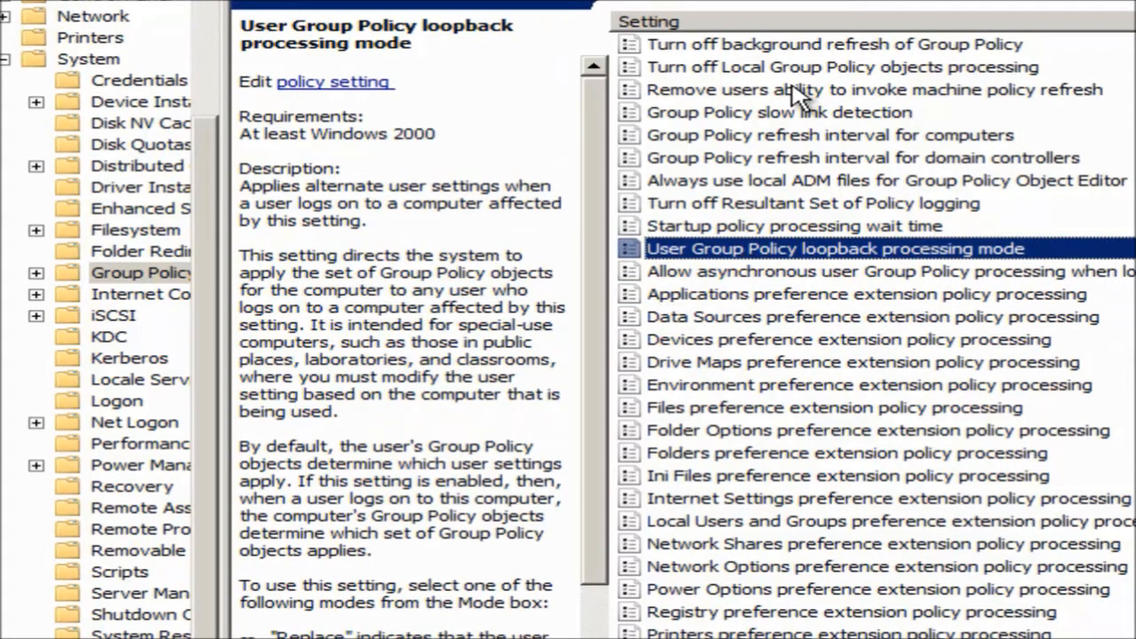
Enable User Group Policy loopback processing mode with its Mode set to Replace.
double_click(922, 249)
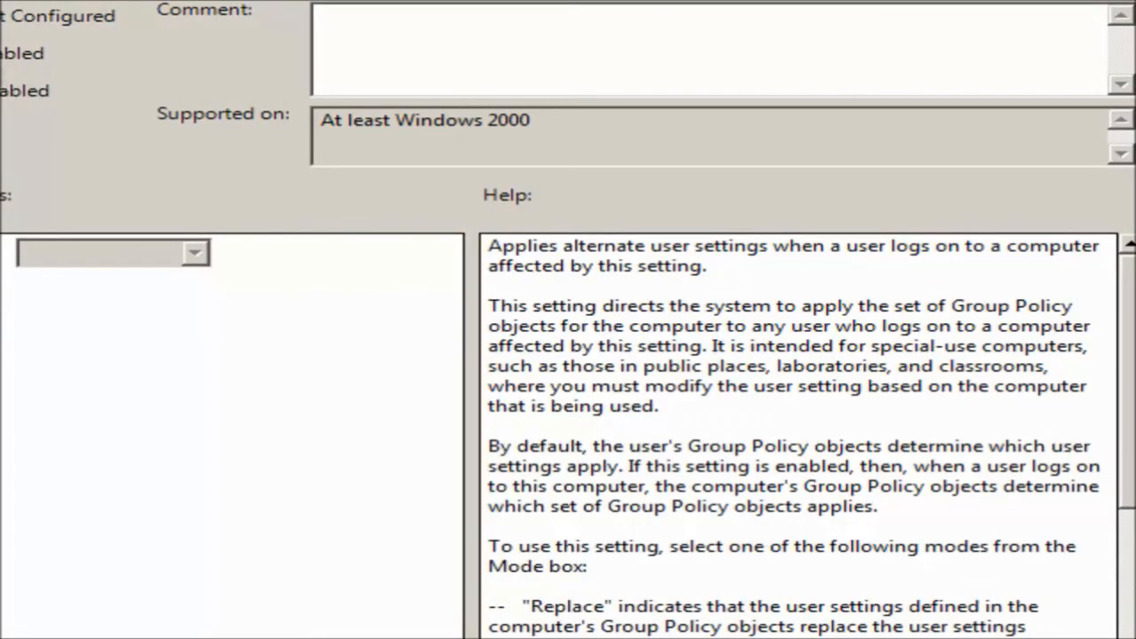
click(2, 55)
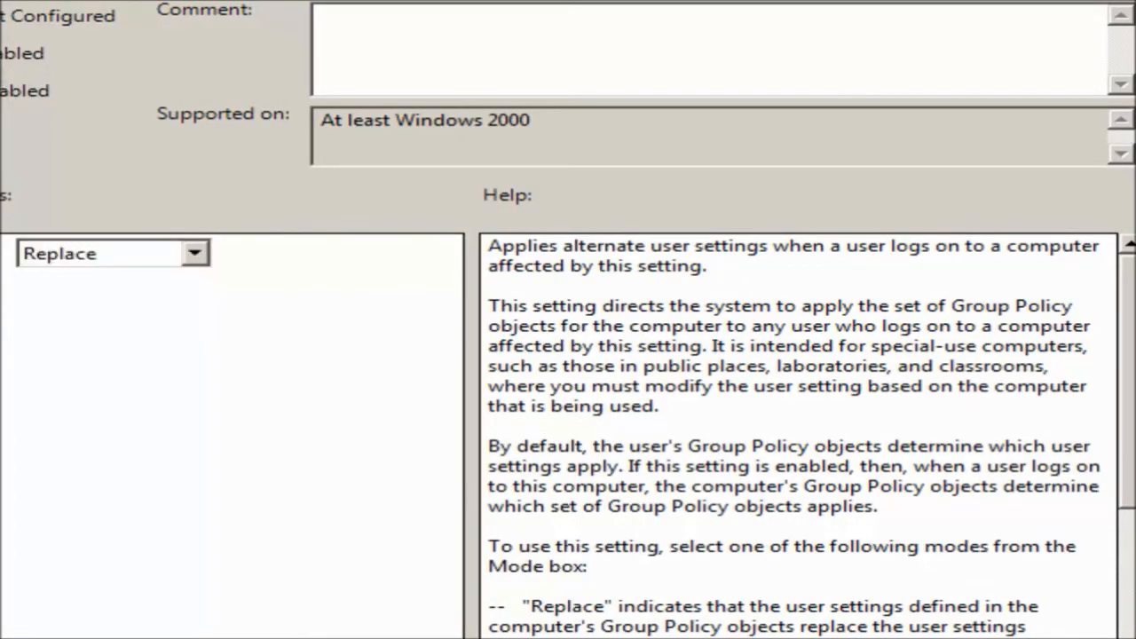
click(195, 256)
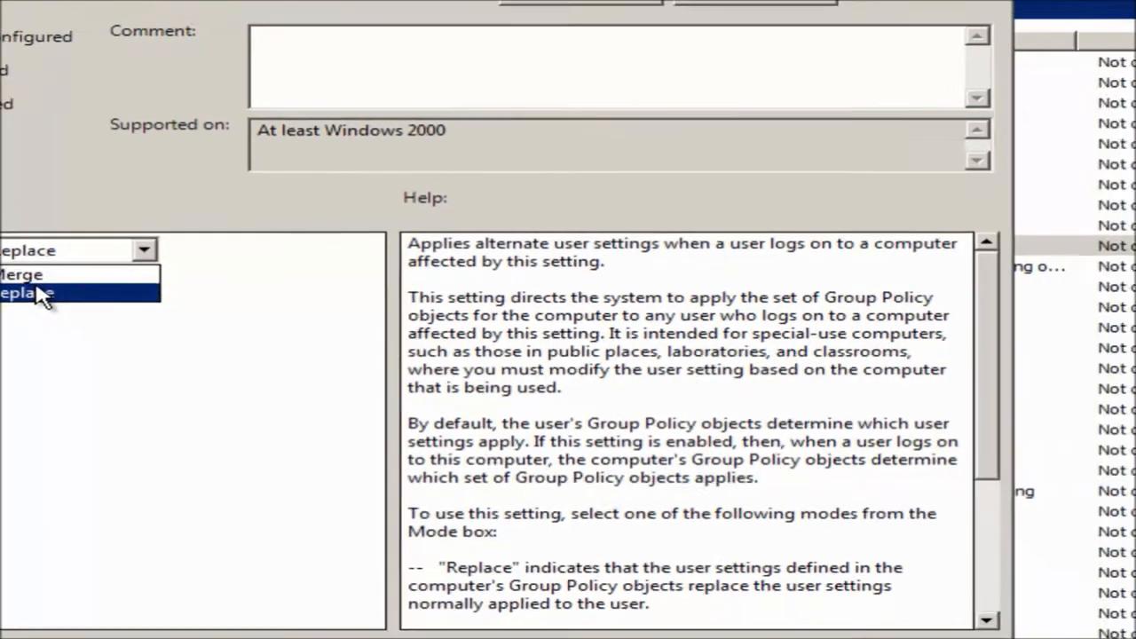
click(111, 300)
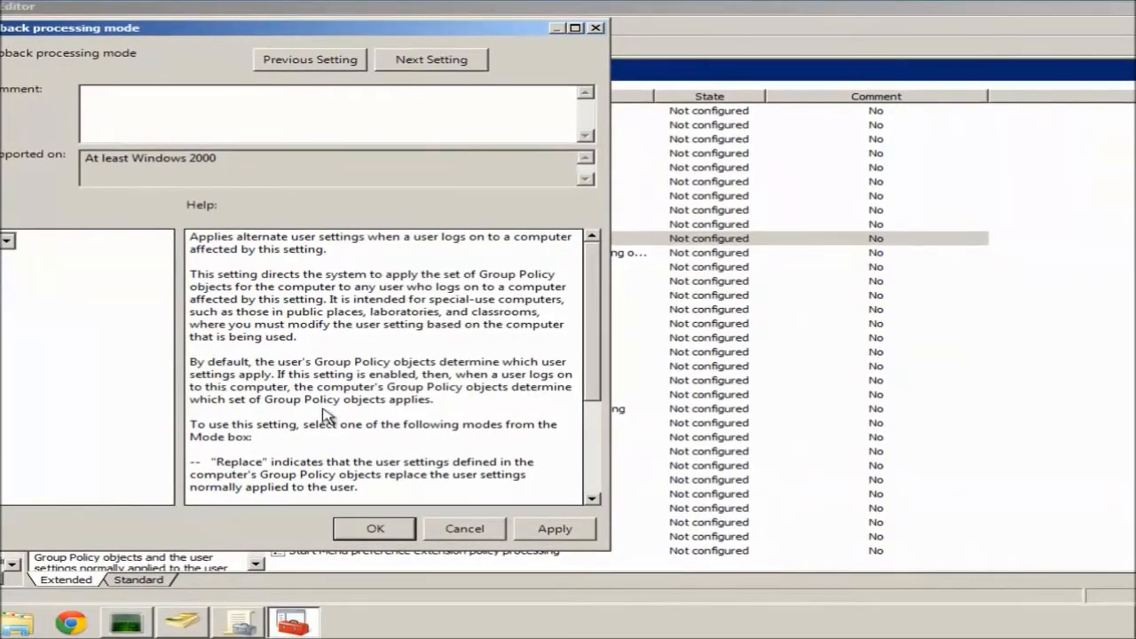
click(376, 529)
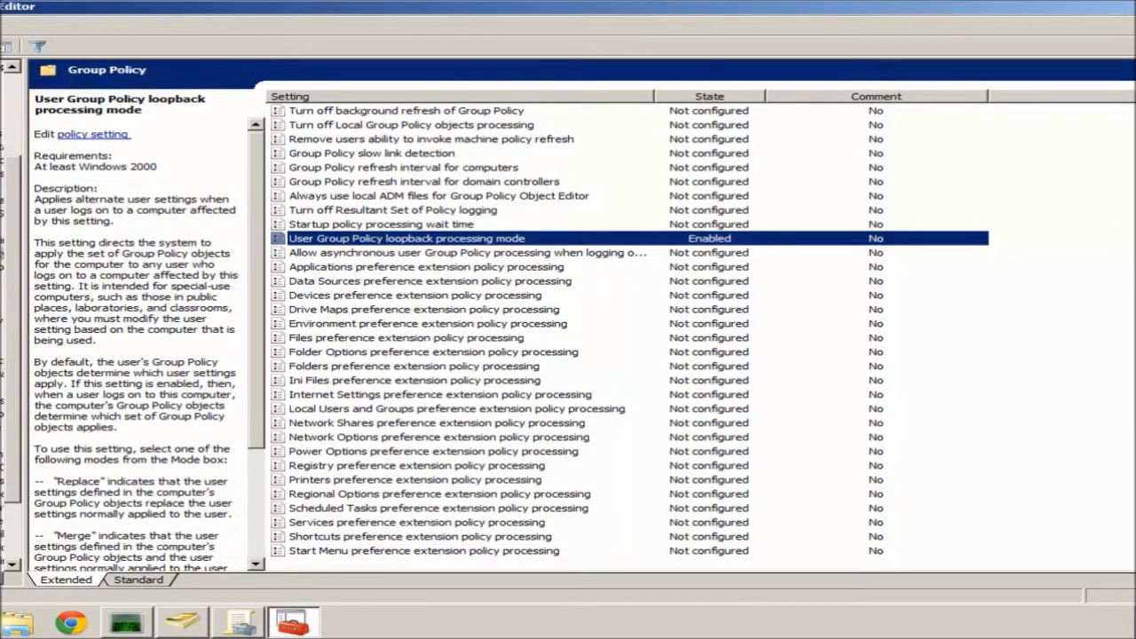
Collapse System and show User Configuration > Administrative Templates > Start Menu and Taskbar policies.
click(0, 146)
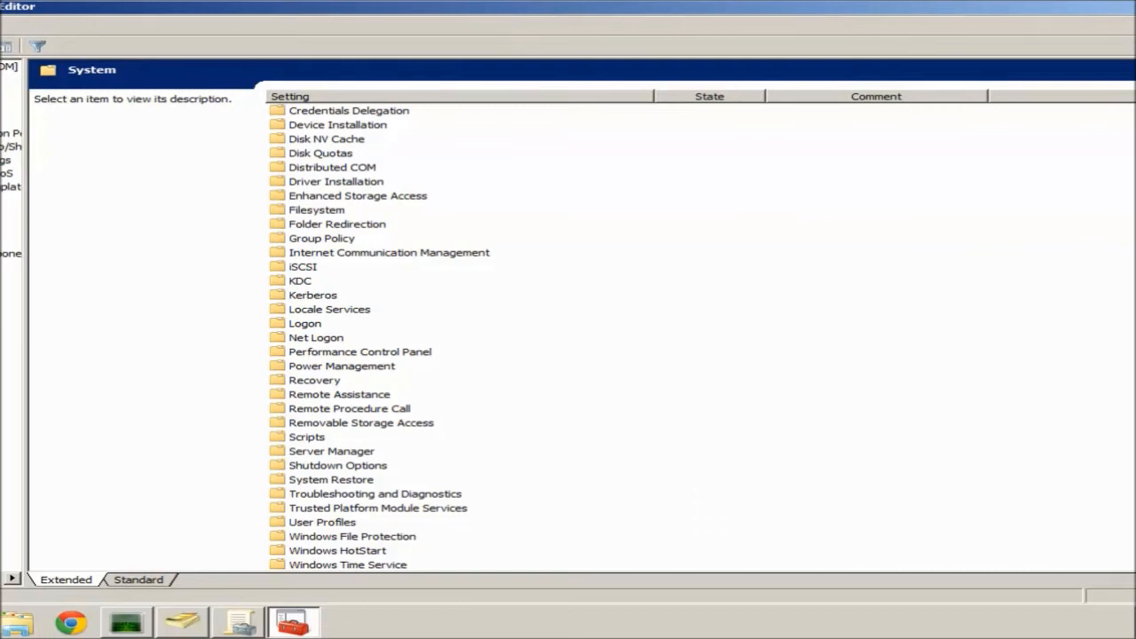
click(0, 307)
click(0, 348)
click(10, 413)
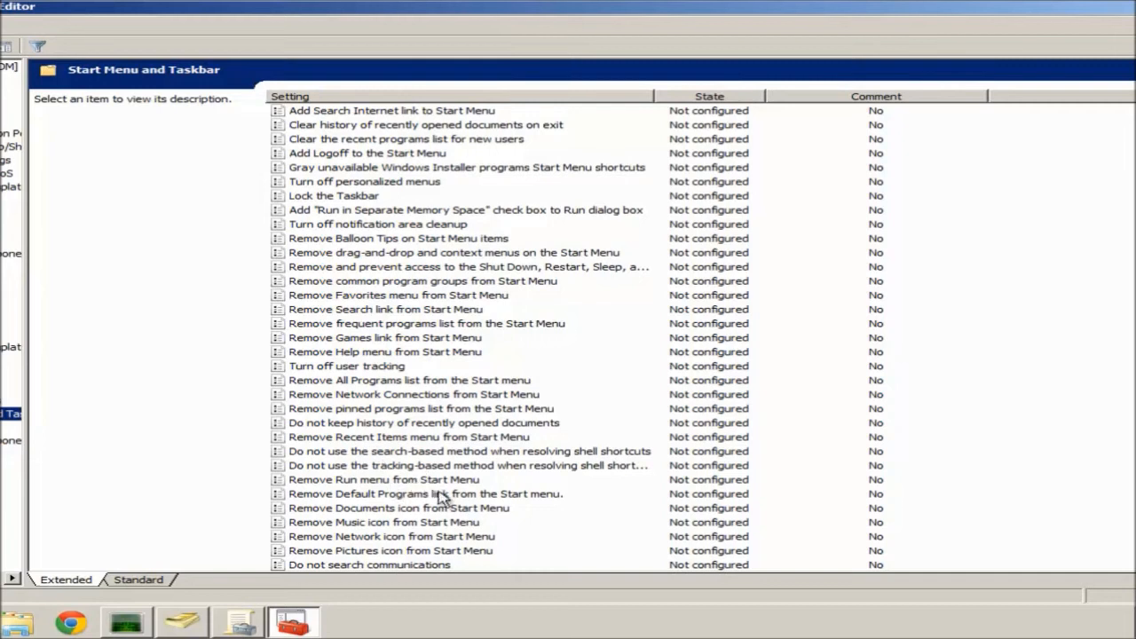
click(415, 538)
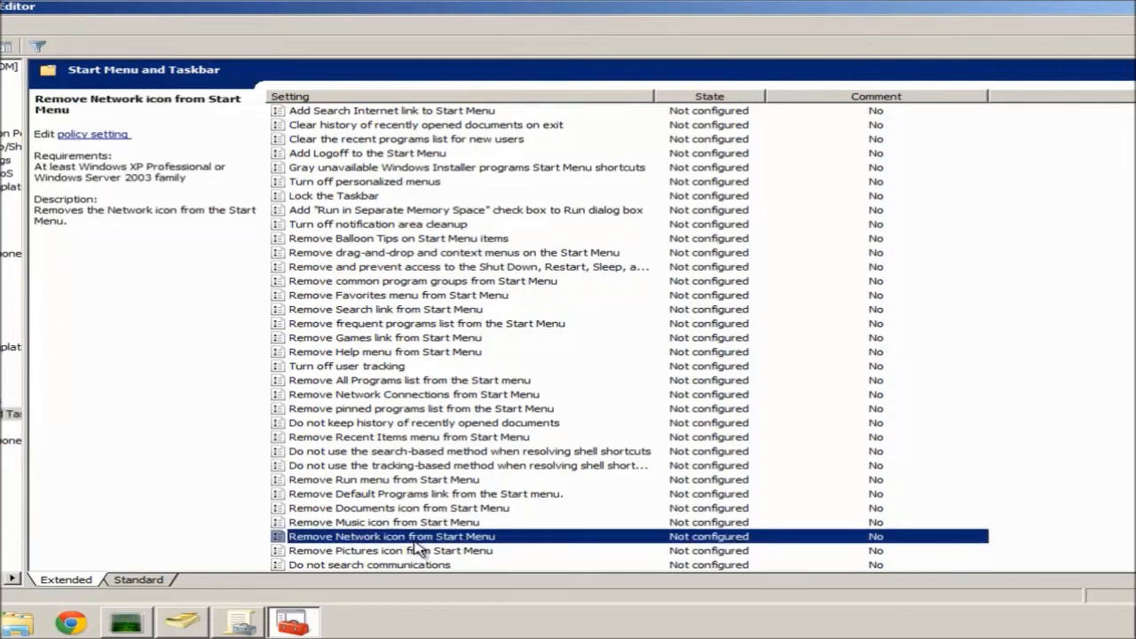
key(Down)
key(Down)
key(Down)
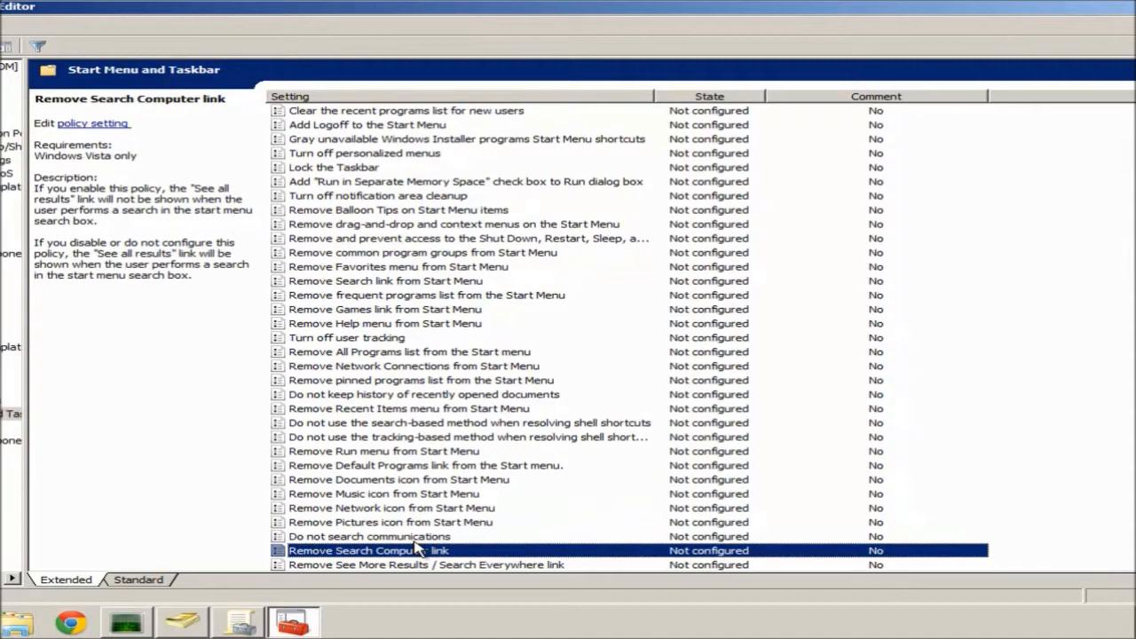
key(Down)
key(Down)
key(Down)
key(Down)
key(Down)
key(Down)
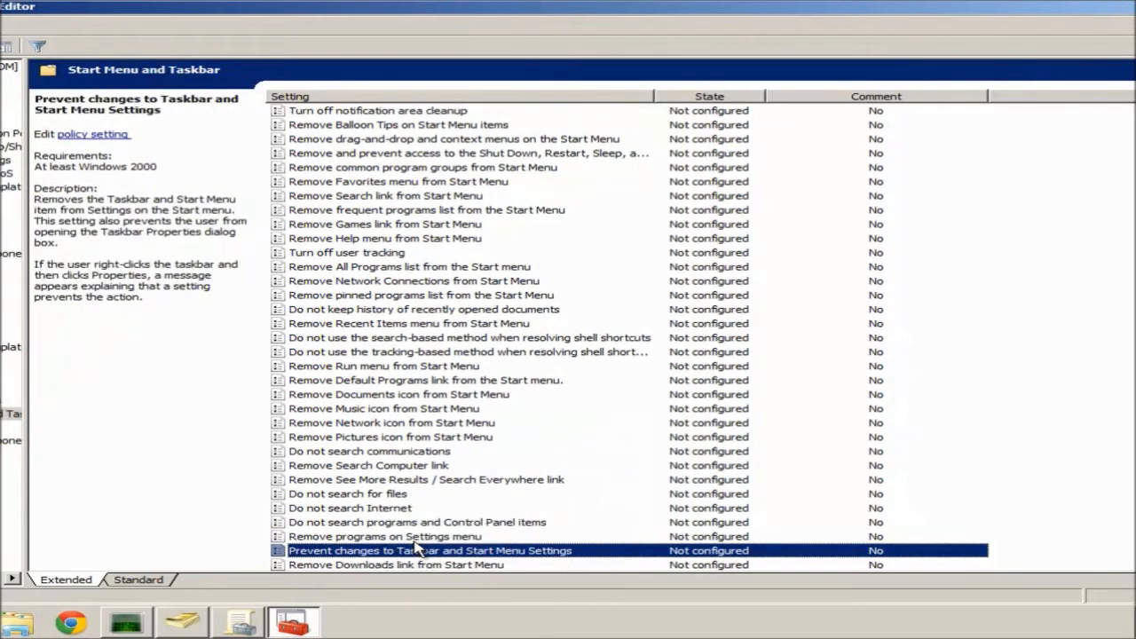
key(Down)
key(Down)
key(Down)
key(Down)
key(Down)
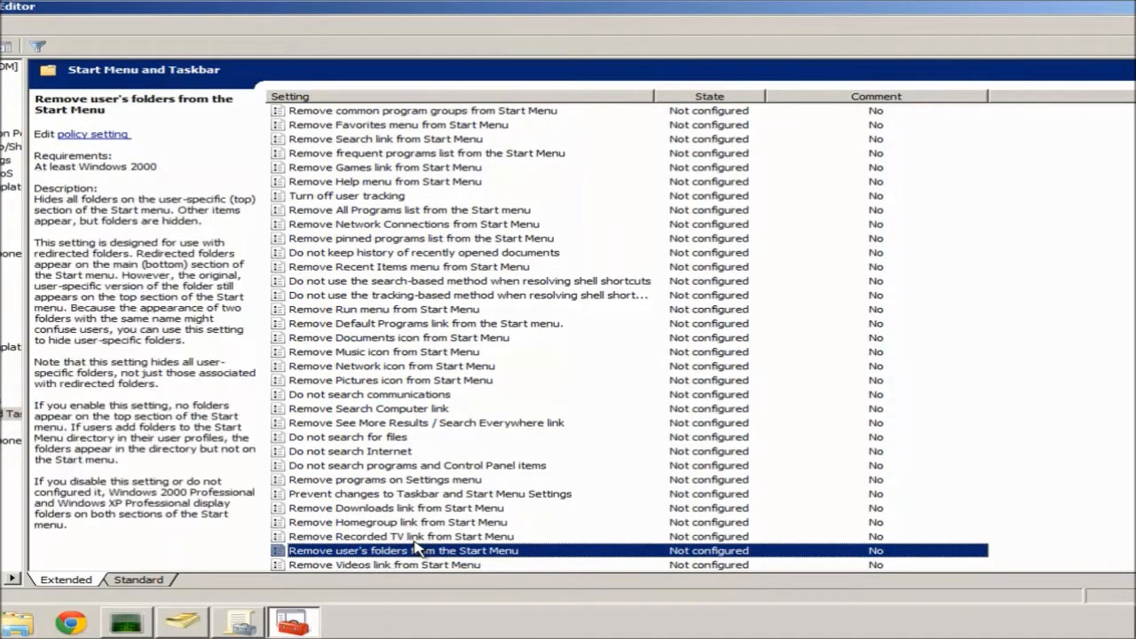
key(Up)
key(Up)
key(Up)
key(Up)
key(Up)
key(Up)
key(Up)
key(Up)
key(Up)
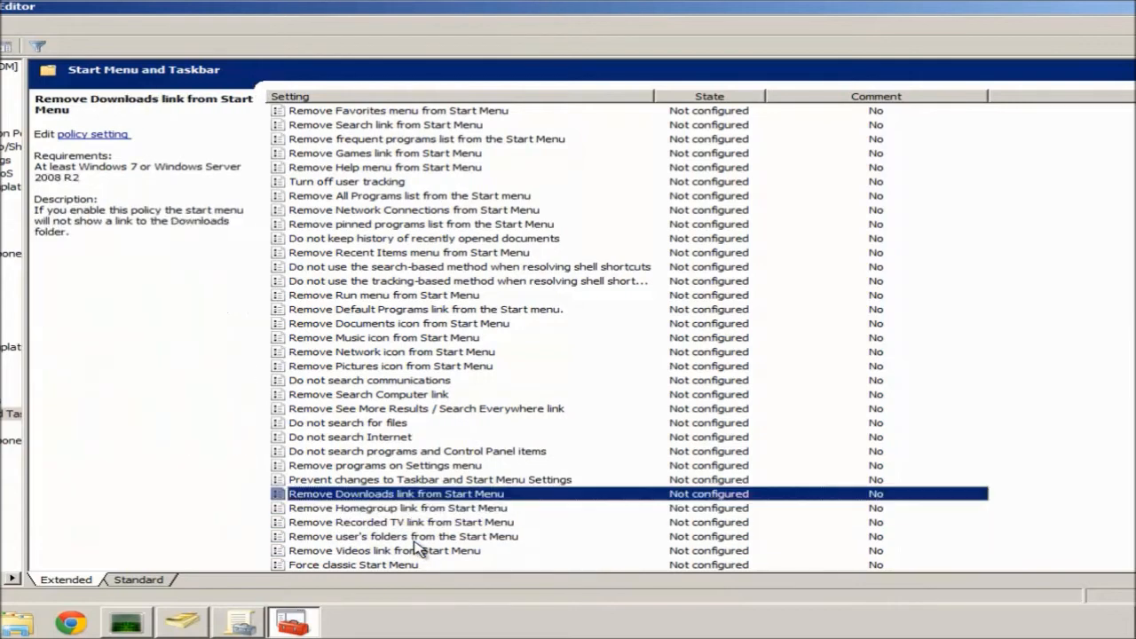
key(Up)
key(Up)
key(Up)
key(Up)
key(Up)
key(Up)
key(Up)
key(Up)
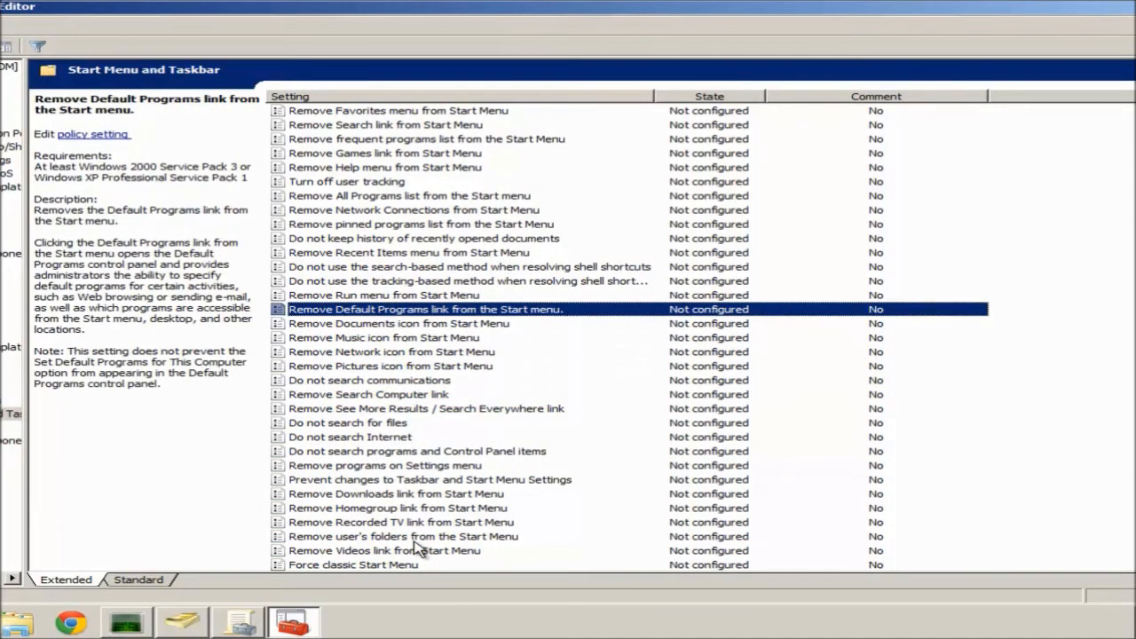
key(Up)
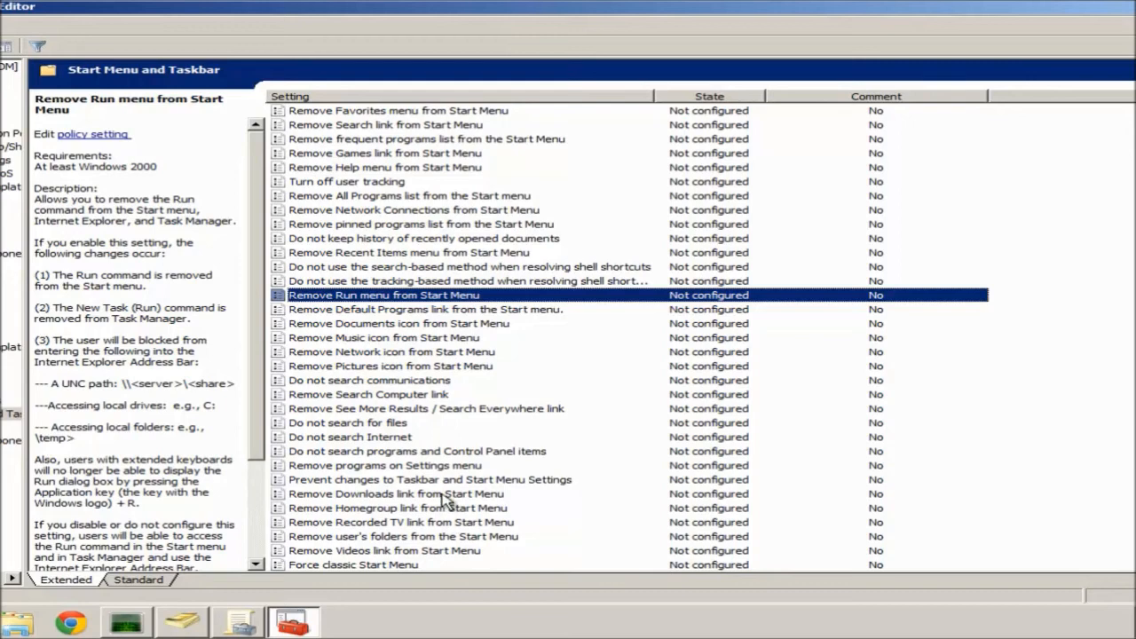
Enable 'Remove Run menu from Start Menu' and close the Group Policy Management Editor.
double_click(438, 300)
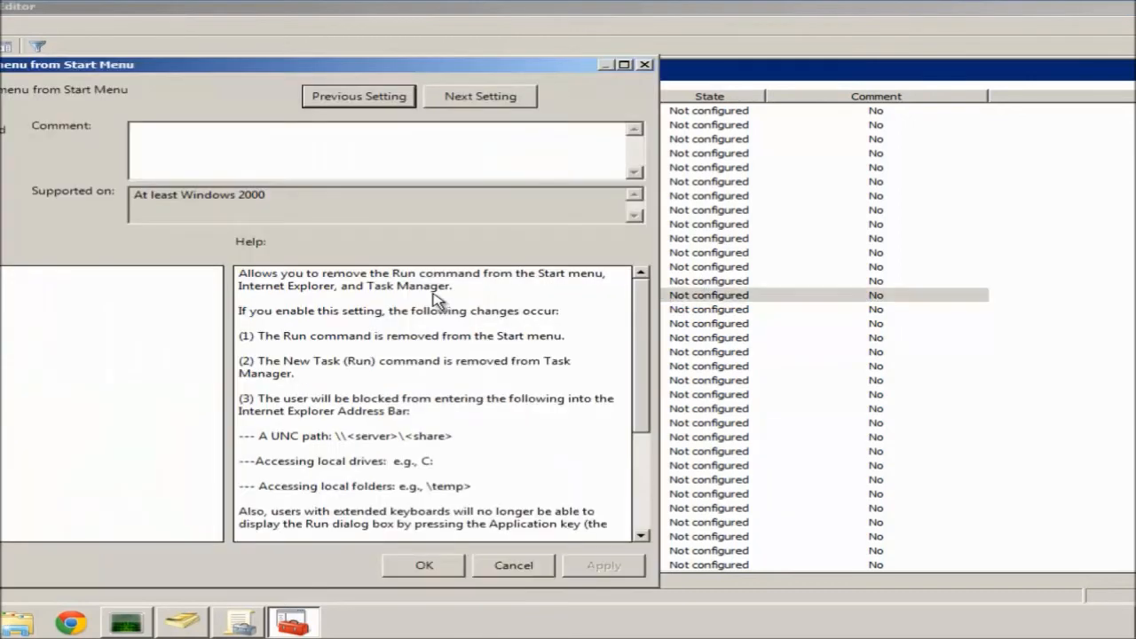
click(0, 151)
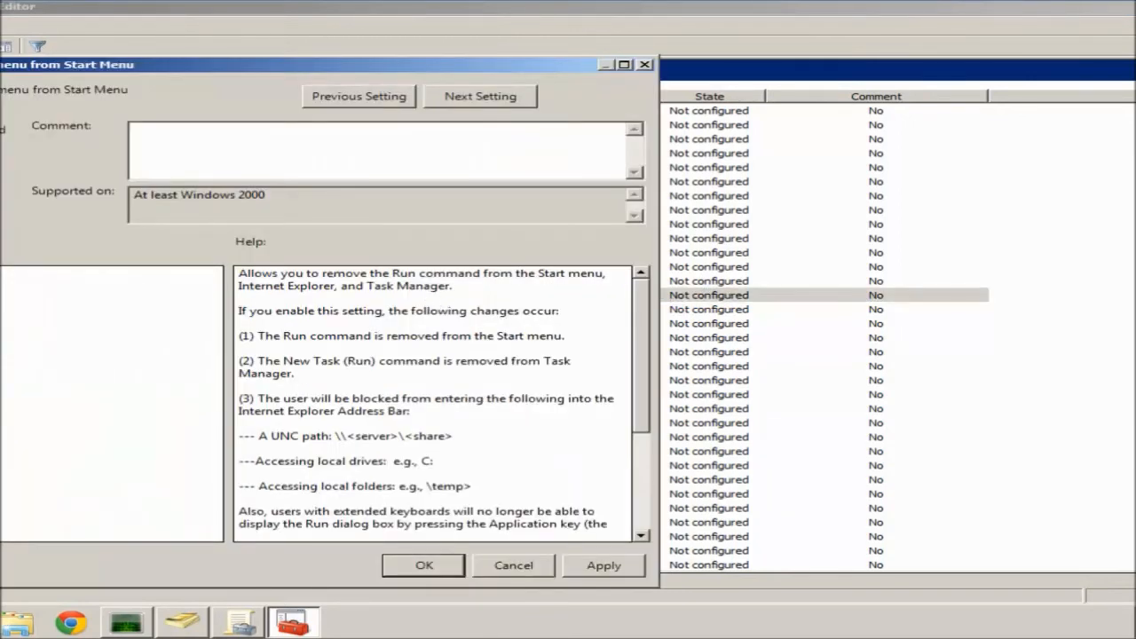
click(425, 565)
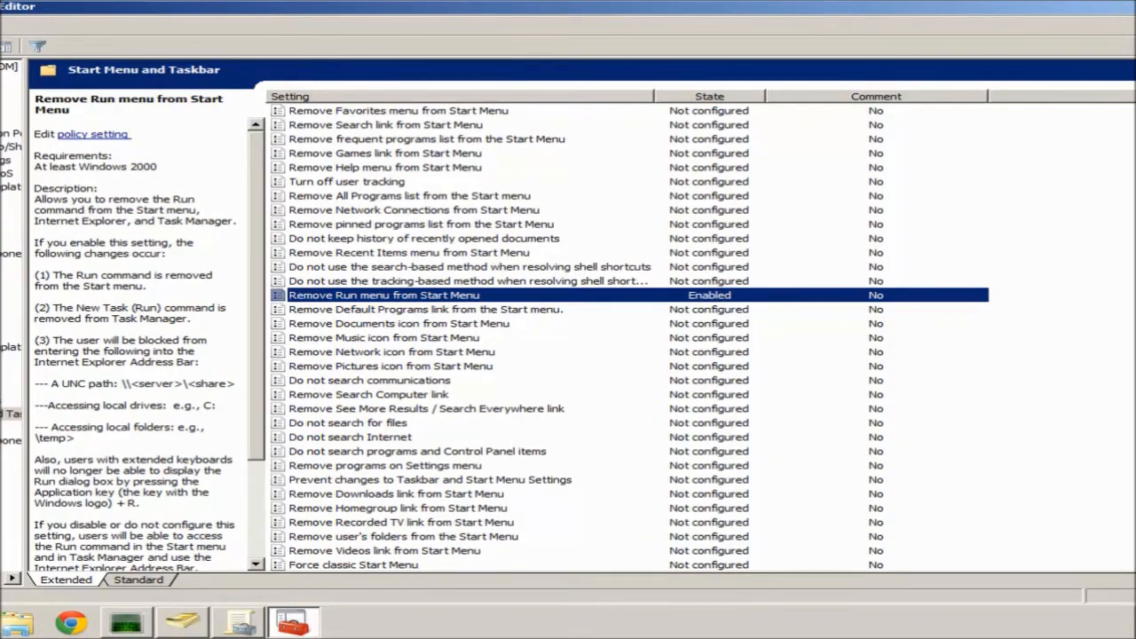
click(1135, 8)
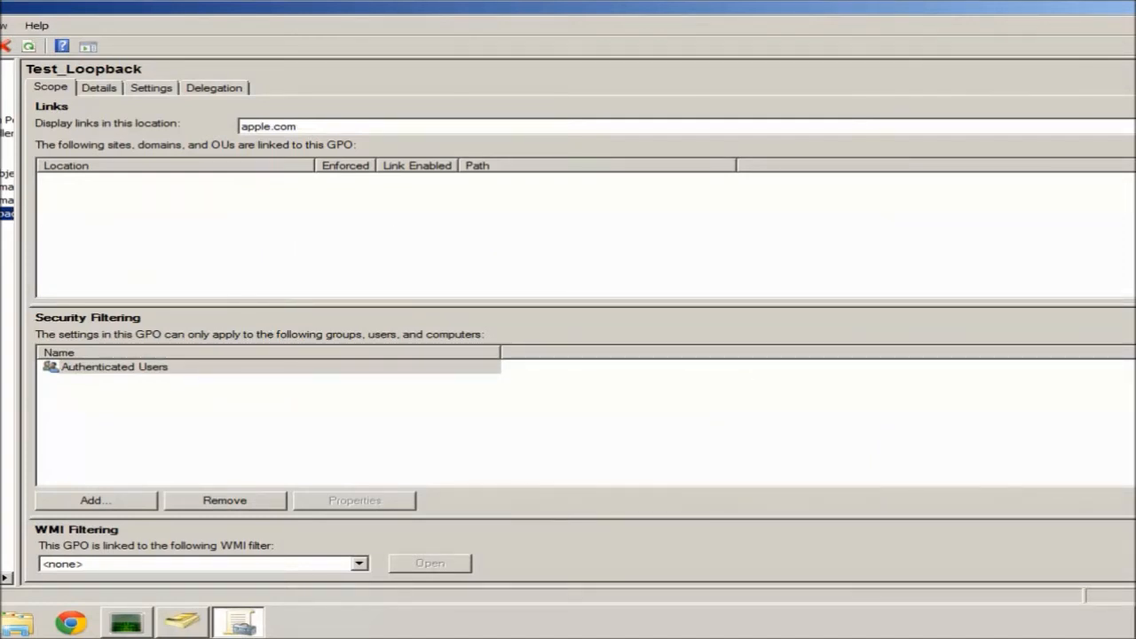
Link the existing Test_Loopback GPO to the apple.com domain, accepting the link warning.
right_click(4, 158)
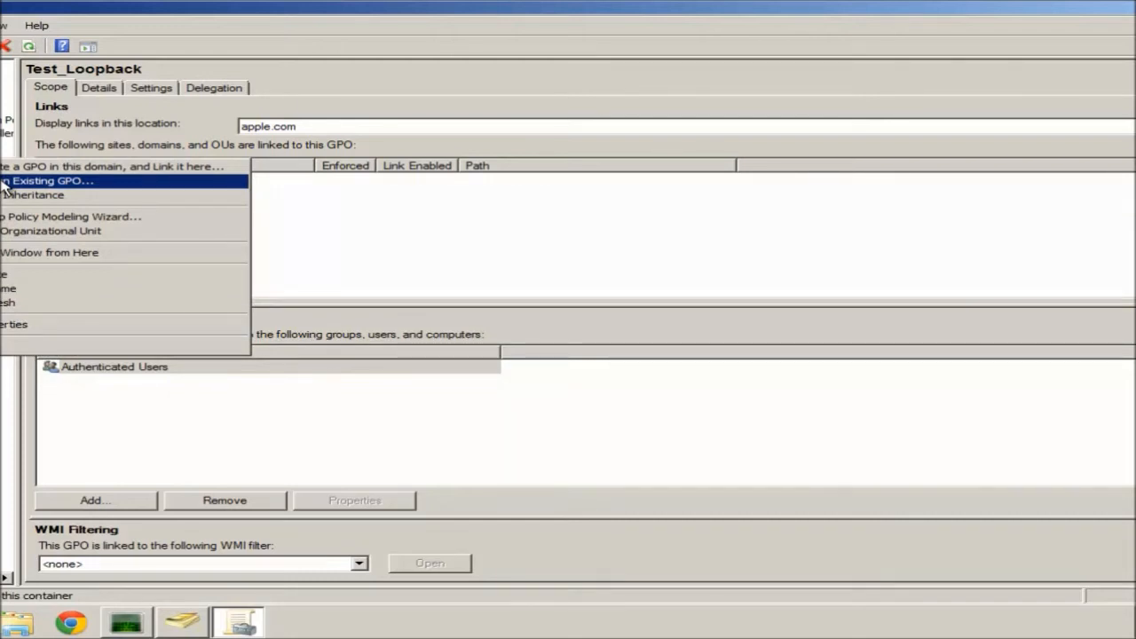
click(35, 180)
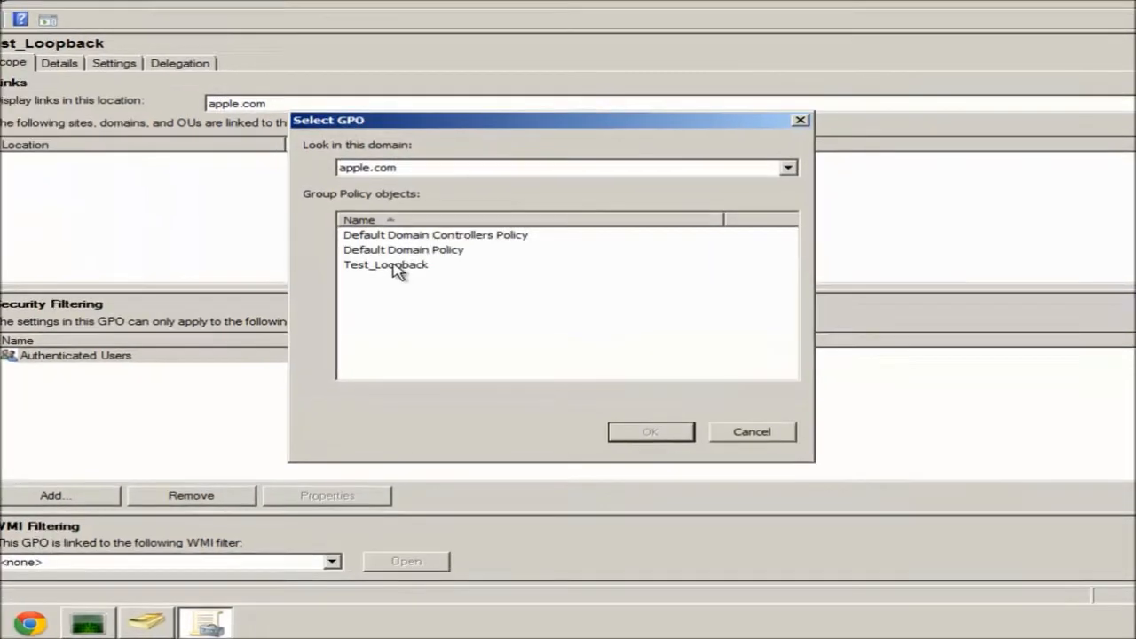
double_click(391, 265)
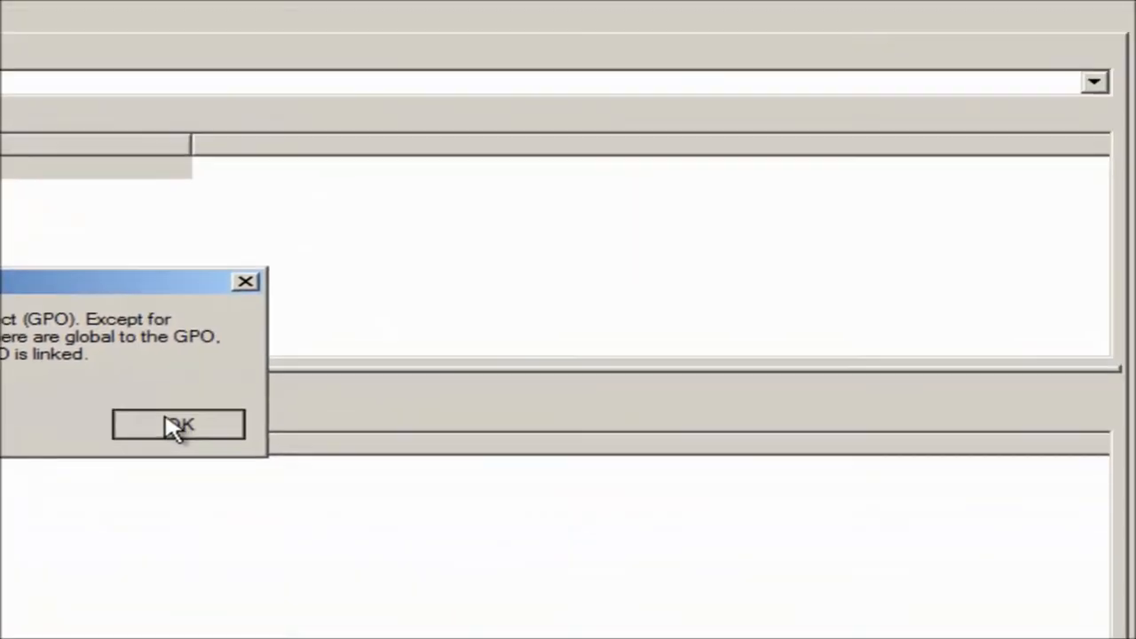
click(340, 334)
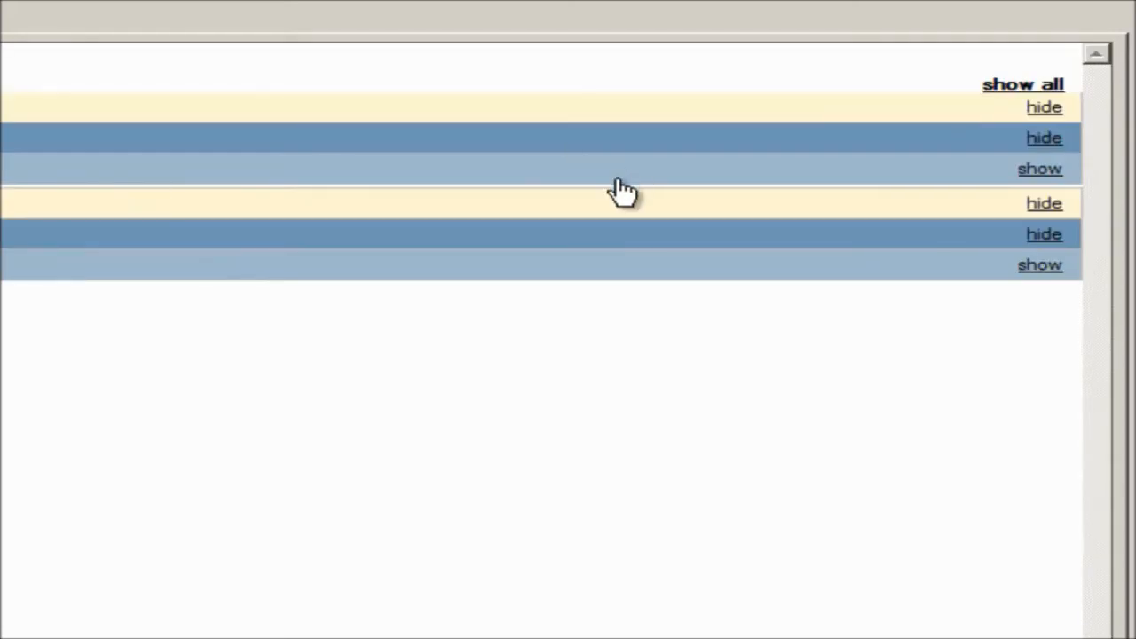
Expand the full Test_Loopback settings report for review, then close Group Policy Management.
click(1021, 86)
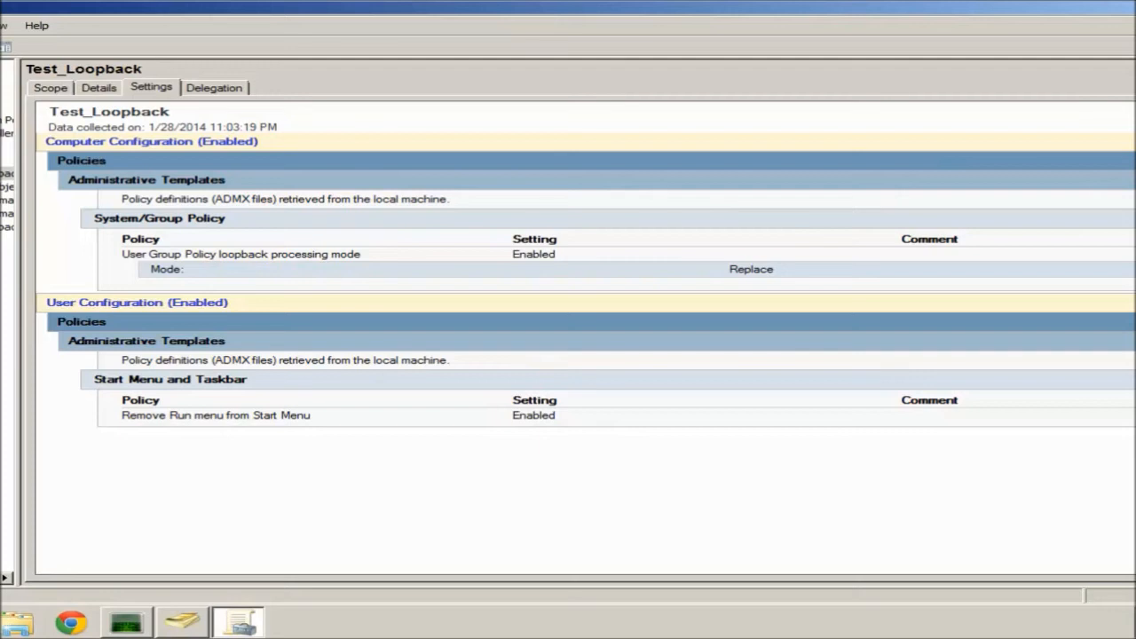
key(alt+F4)
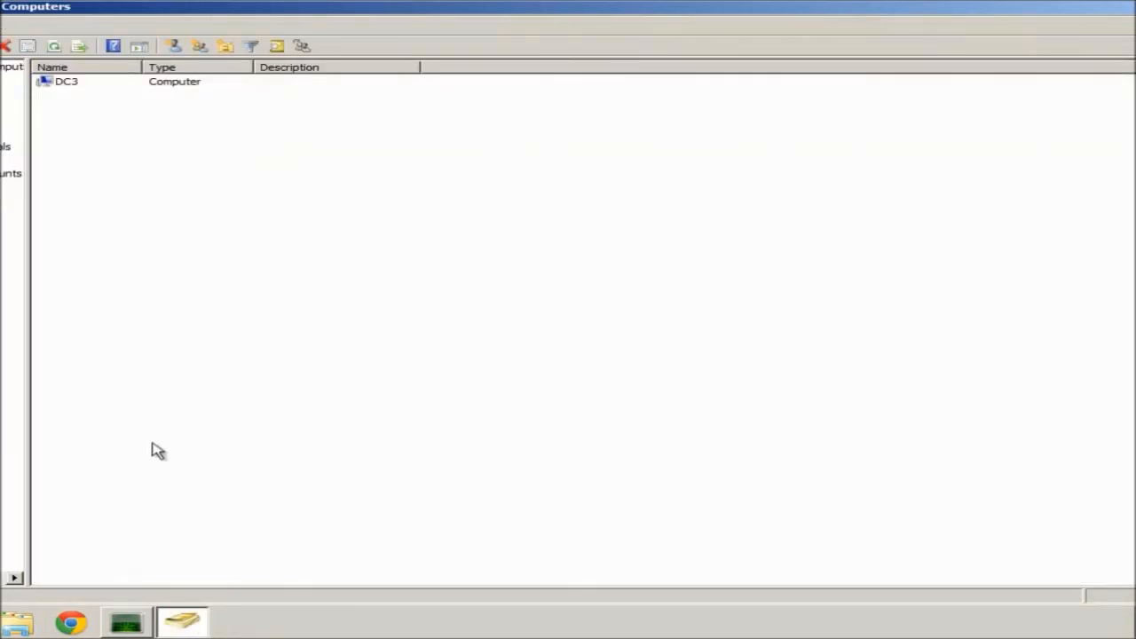
Run 'gpupdate /force' in an administrator Command Prompt to apply Test_Loopback.
key(super)
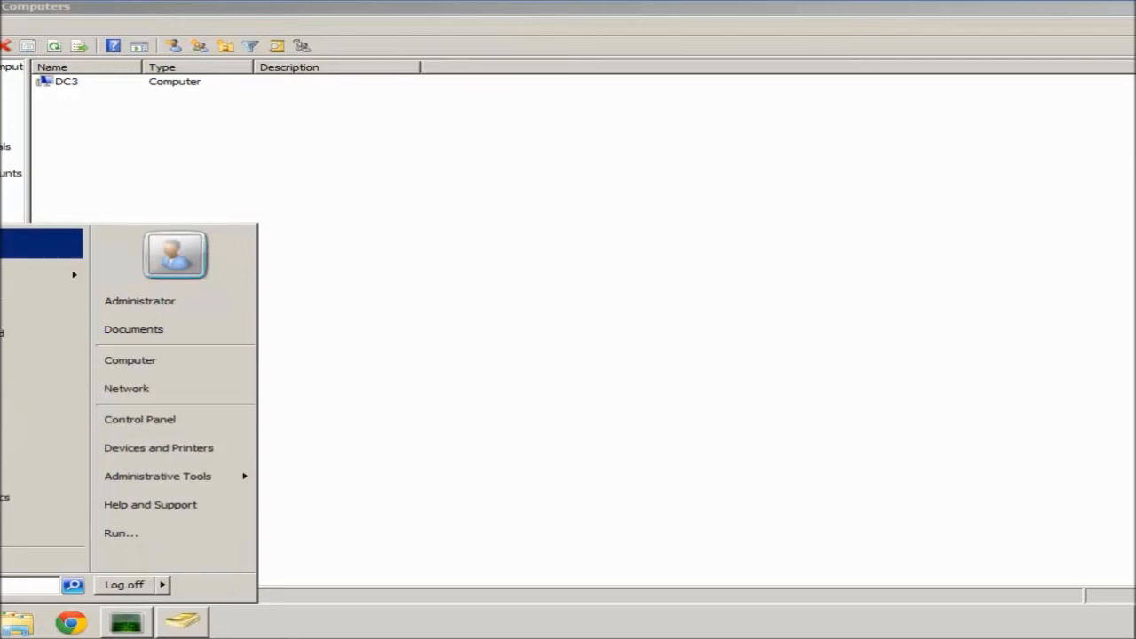
right_click(2, 245)
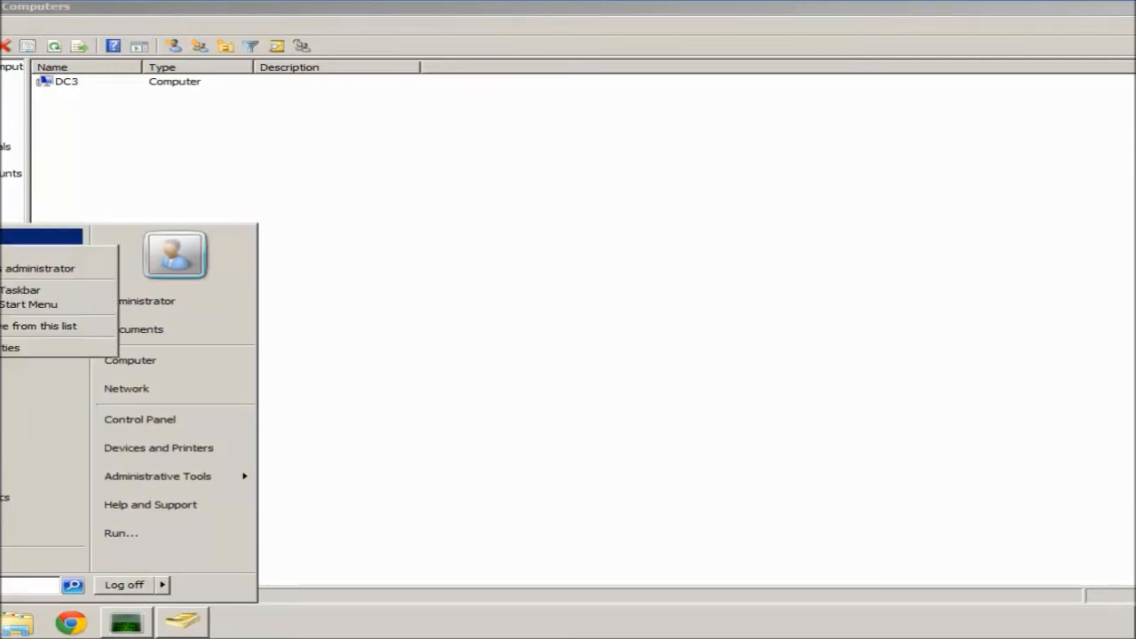
click(7, 270)
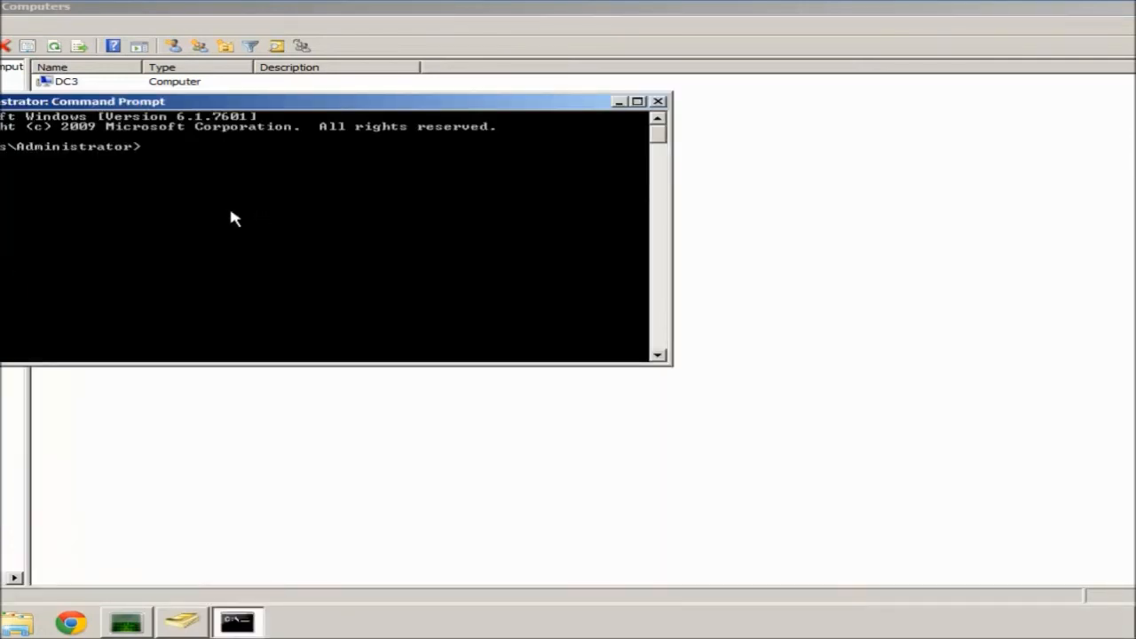
text(gpupdate /fo)
text(e)
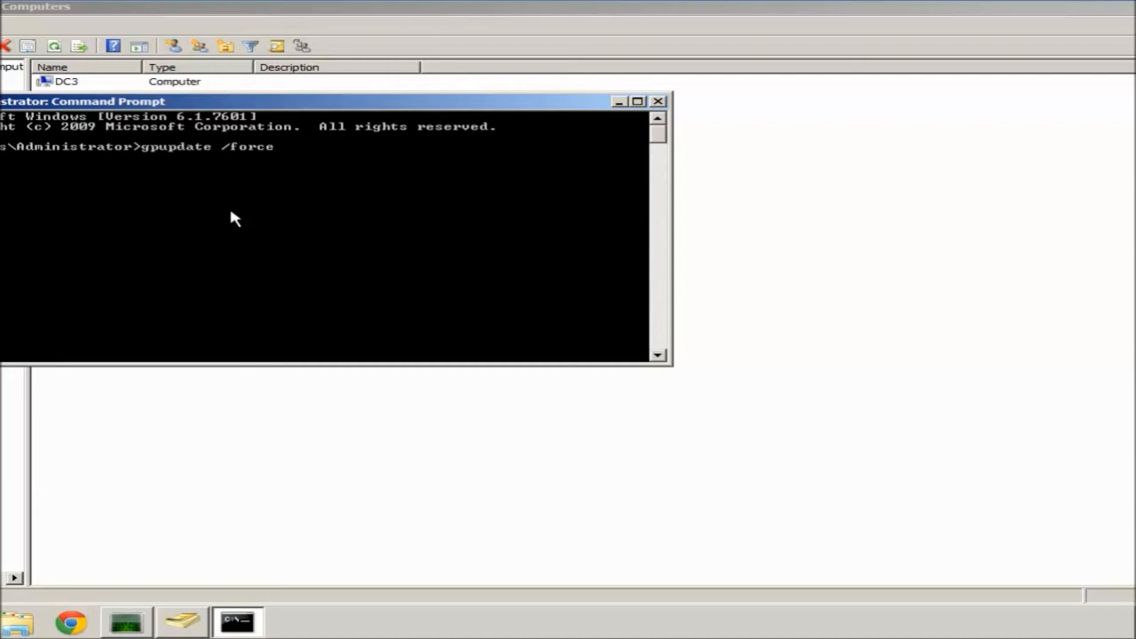
key(Return)
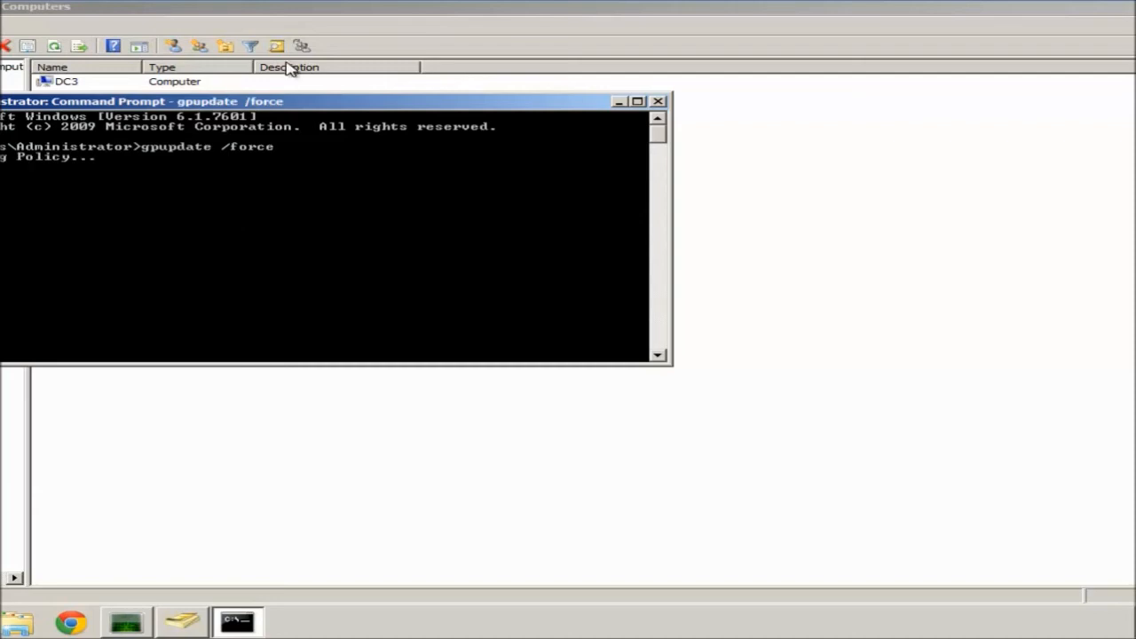
mouse_move(375, 4)
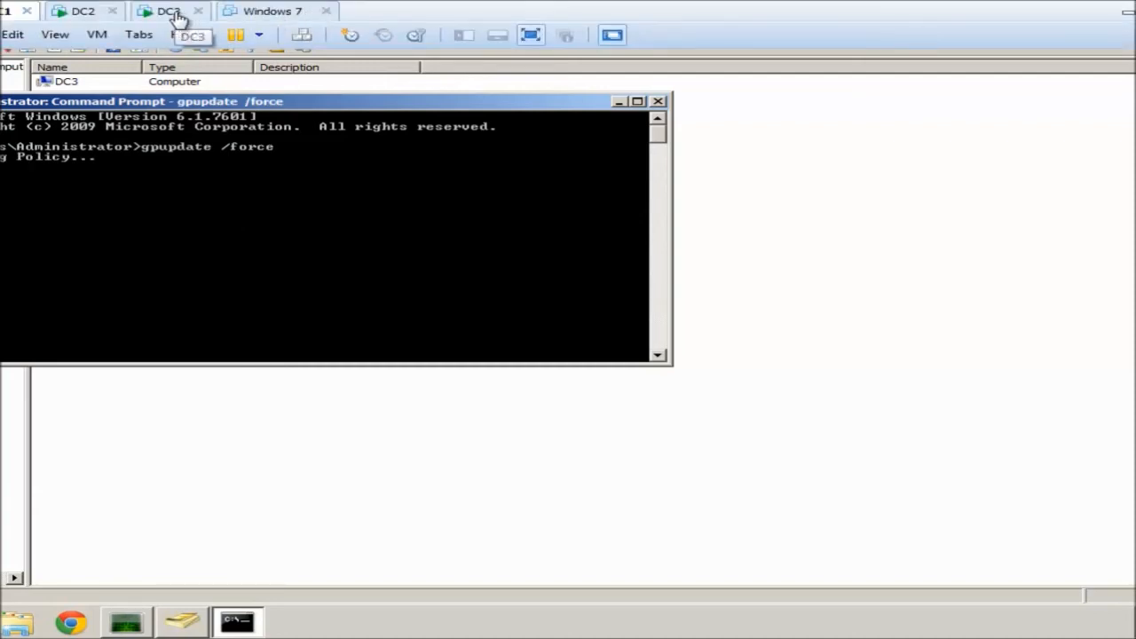
On DC3, run 'gpupdate /force' from an elevated Command Prompt, then close it after both updates succeed.
click(168, 12)
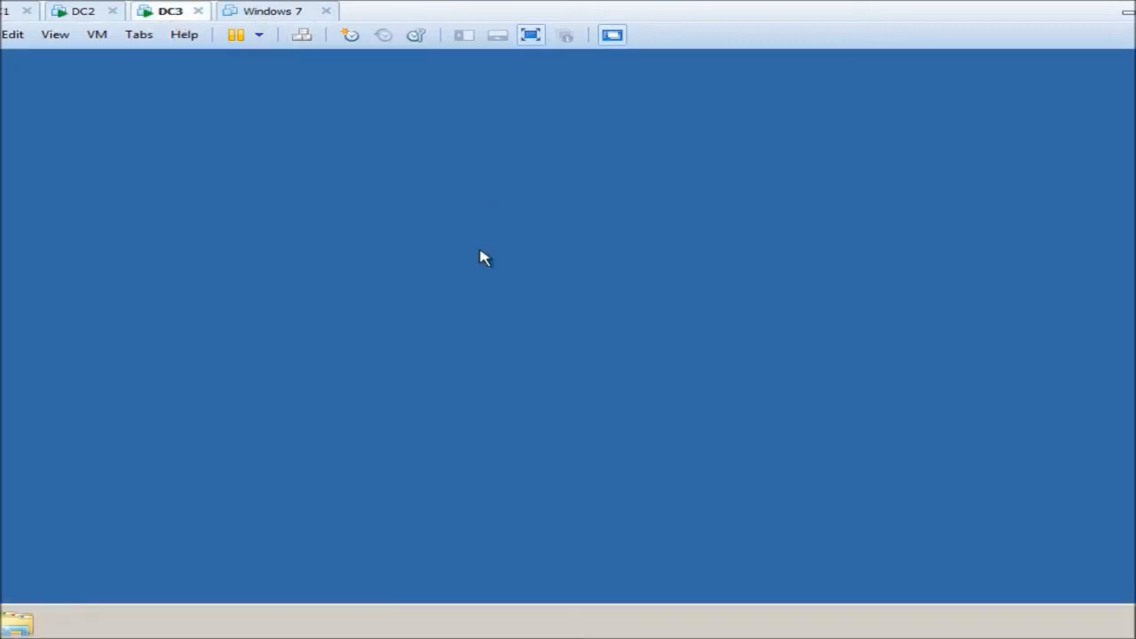
key(super)
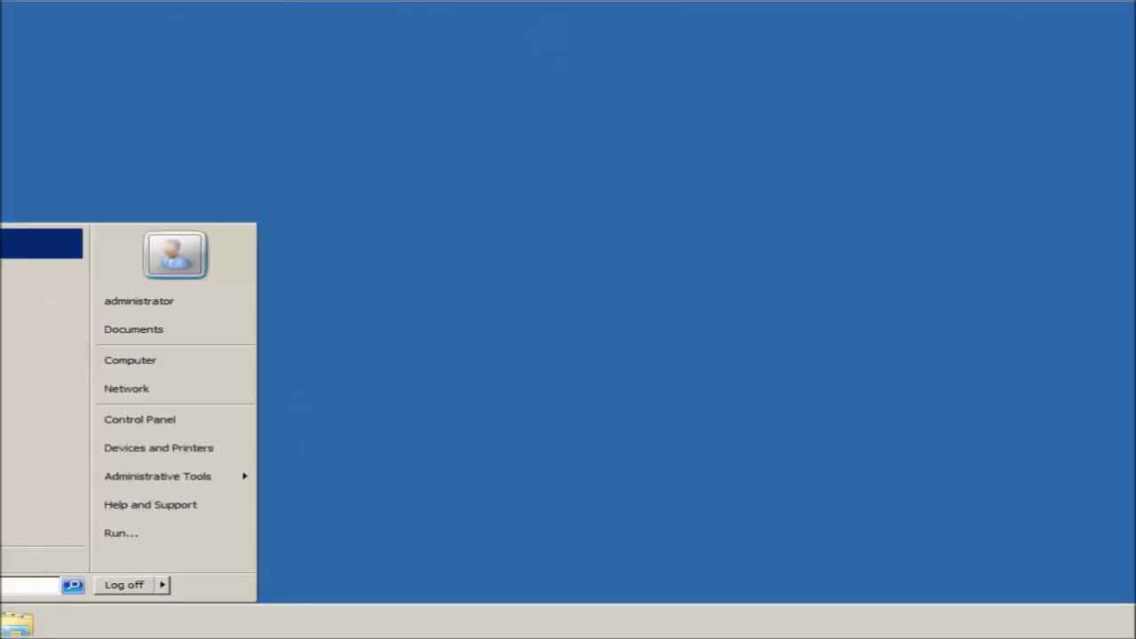
right_click(2, 247)
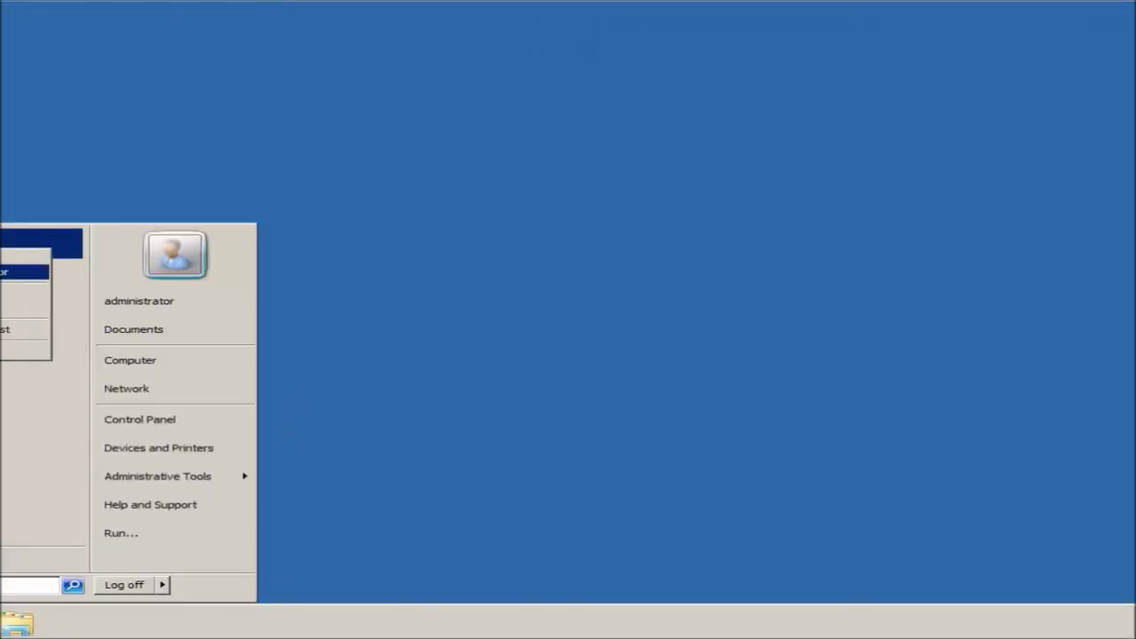
click(3, 273)
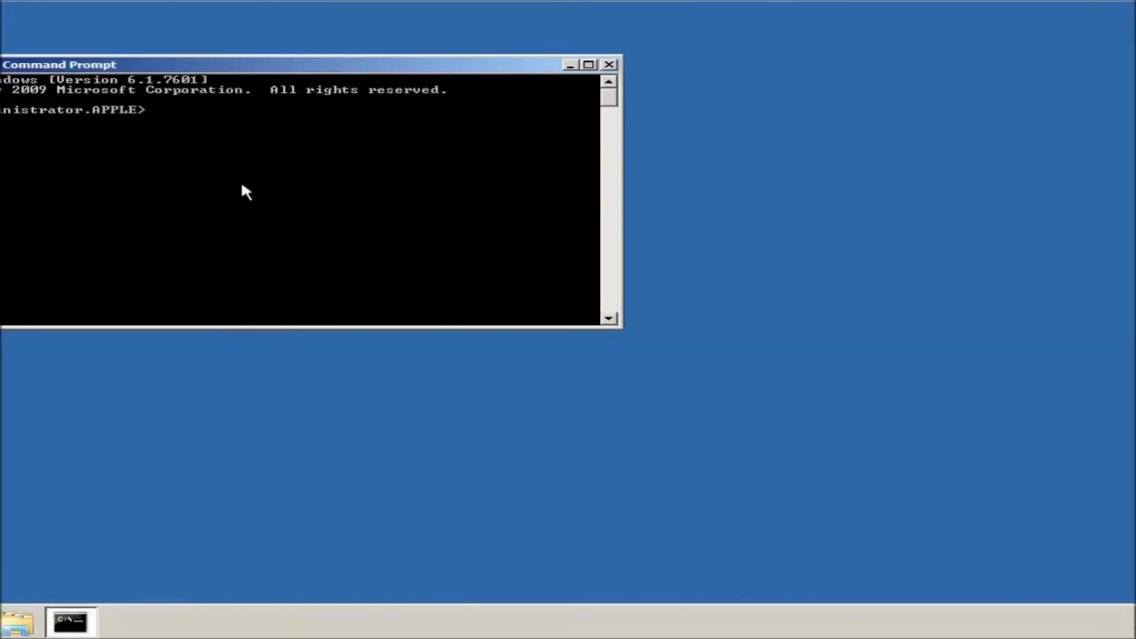
text(gpupdate /force)
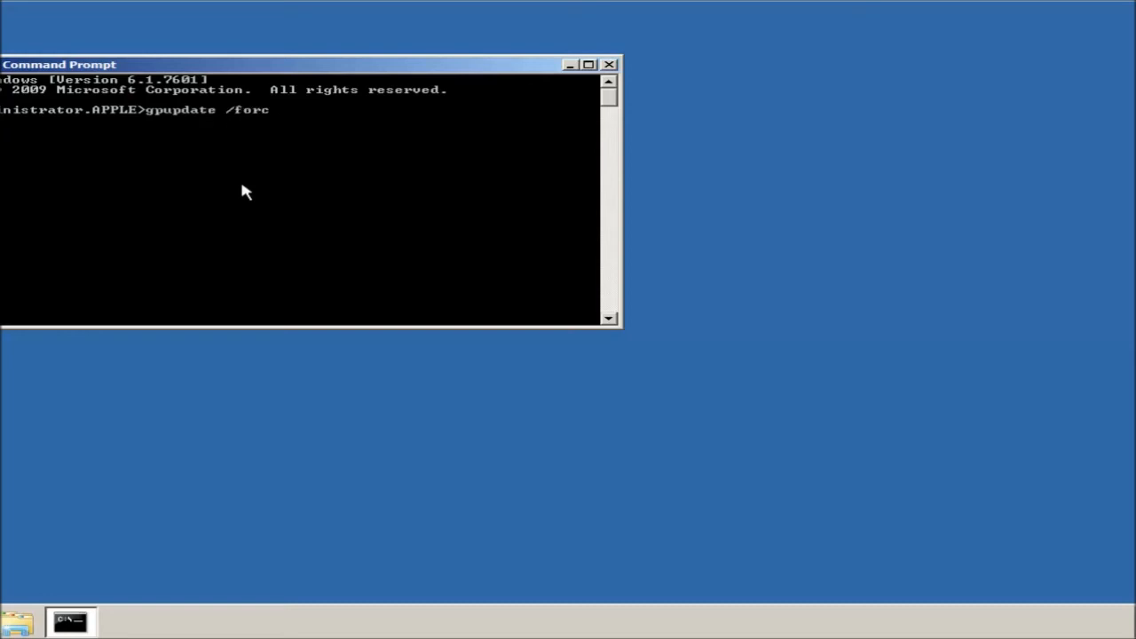
key(Return)
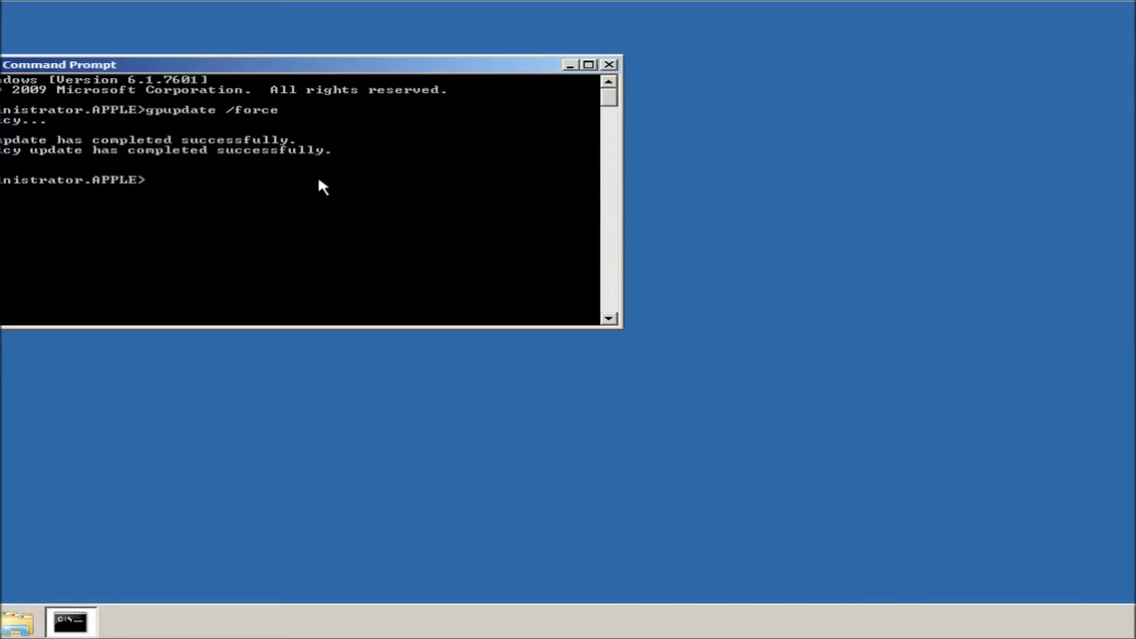
click(609, 66)
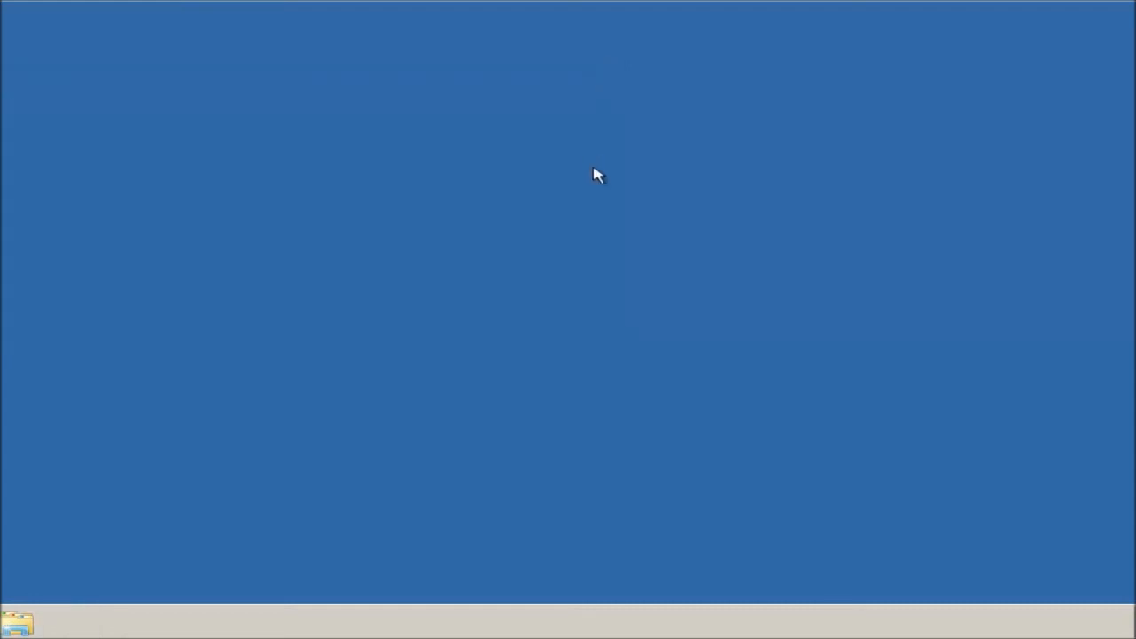
Dismiss the Run box, switch to DC1, and bring its completed gpupdate Command Prompt to the front.
key(super+r)
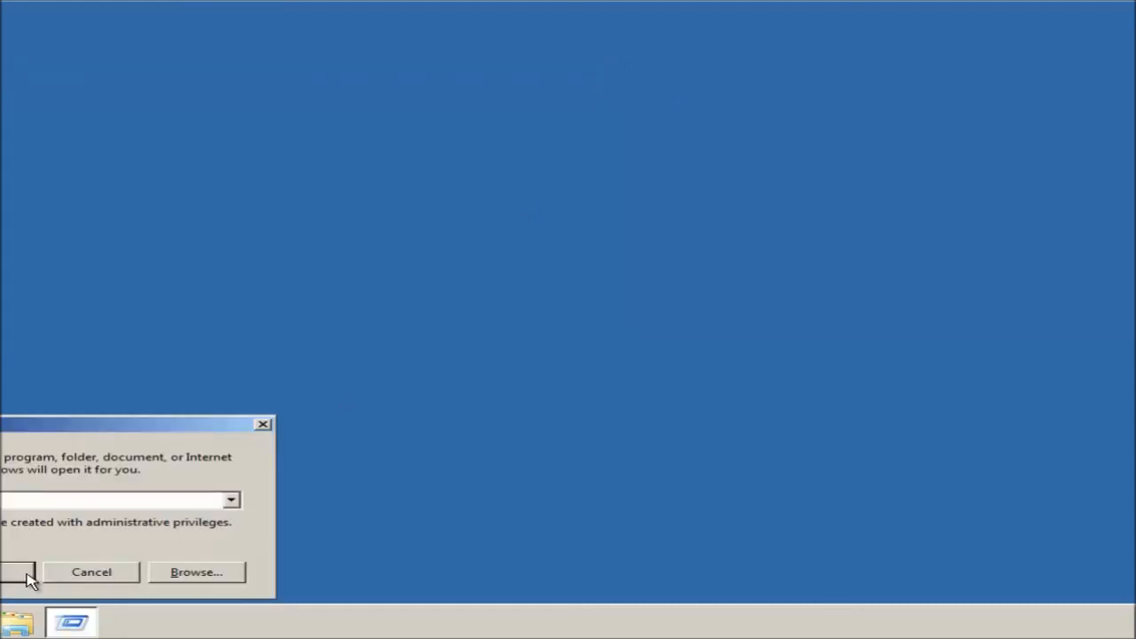
click(92, 572)
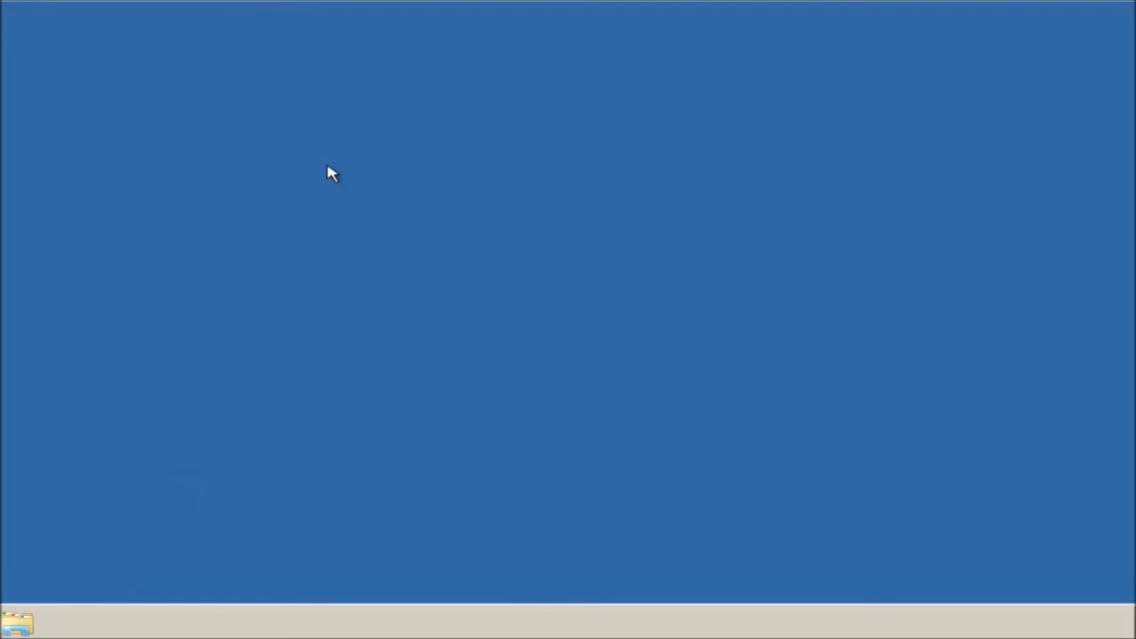
mouse_move(588, 5)
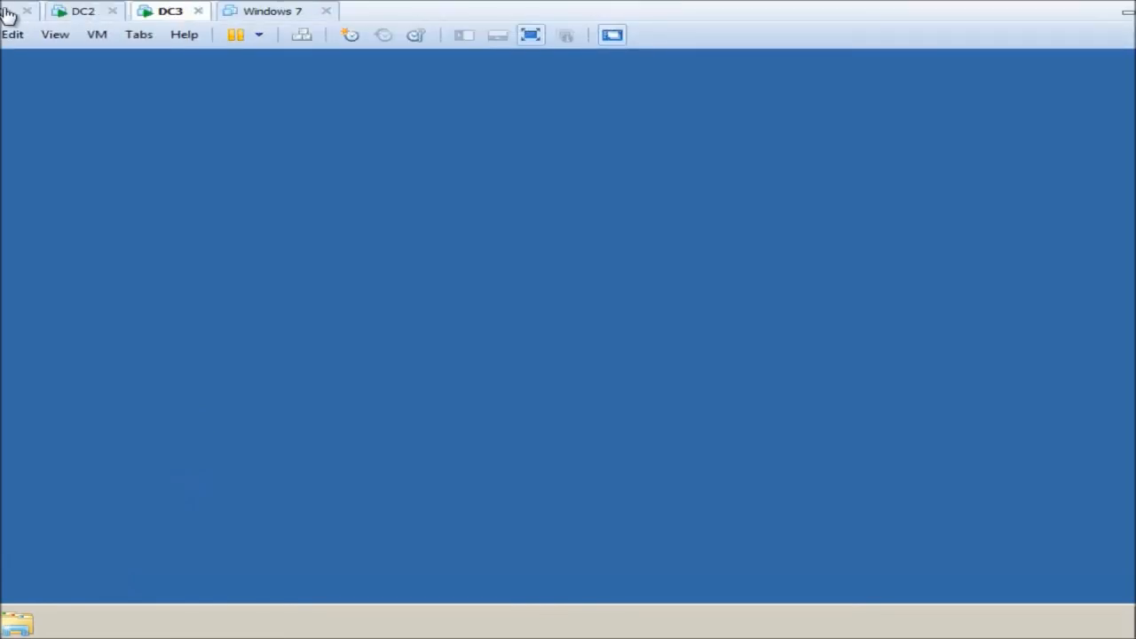
click(2, 16)
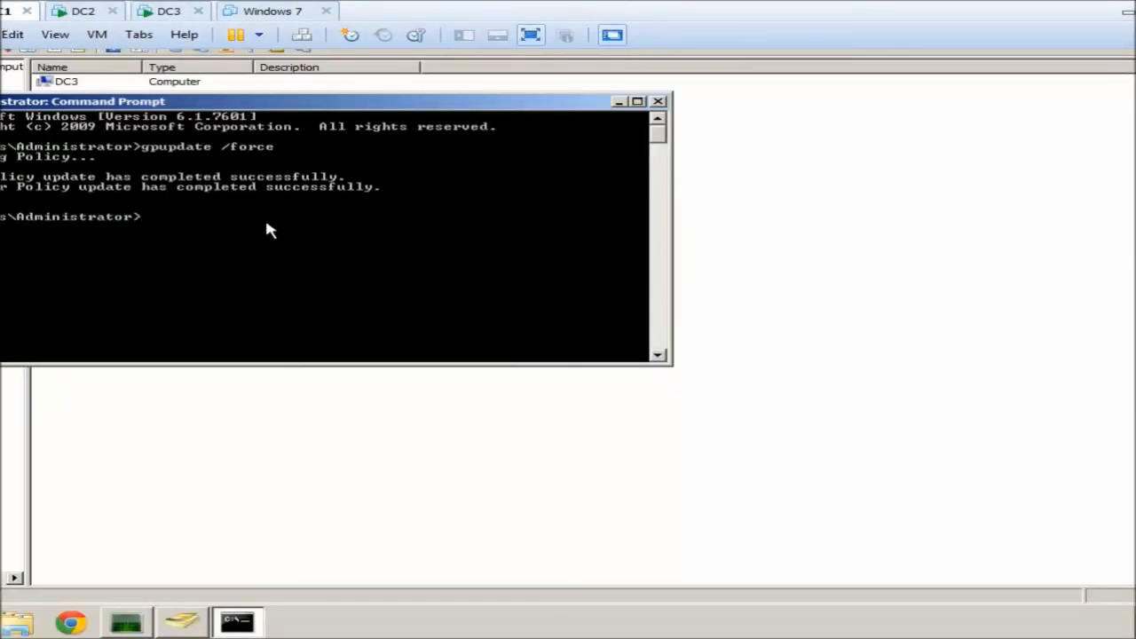
key(alt+Tab)
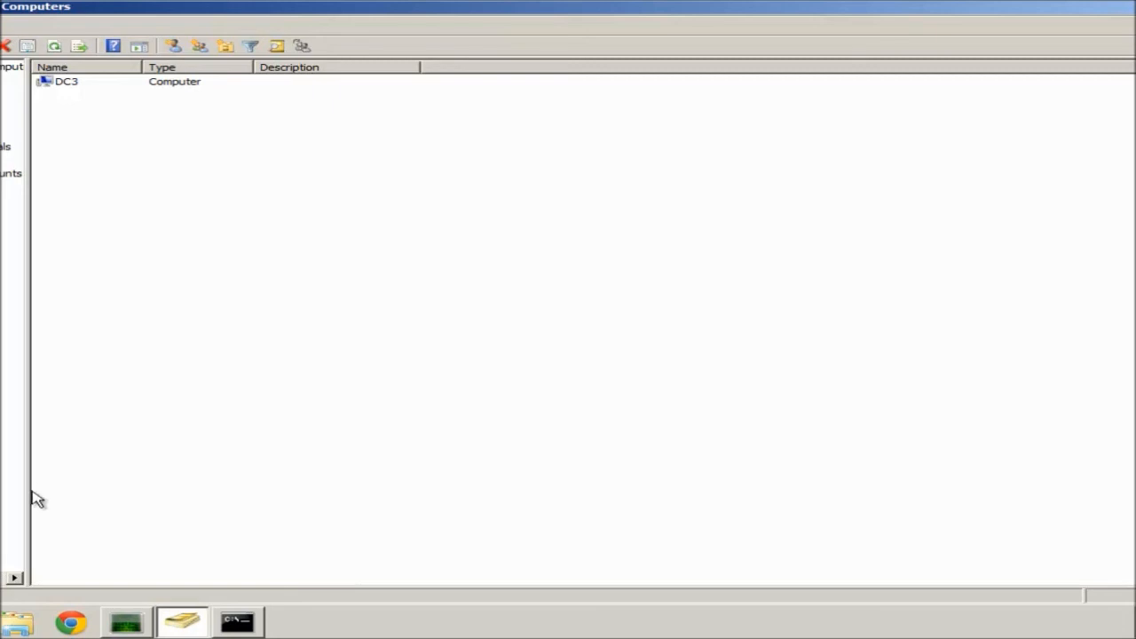
click(246, 626)
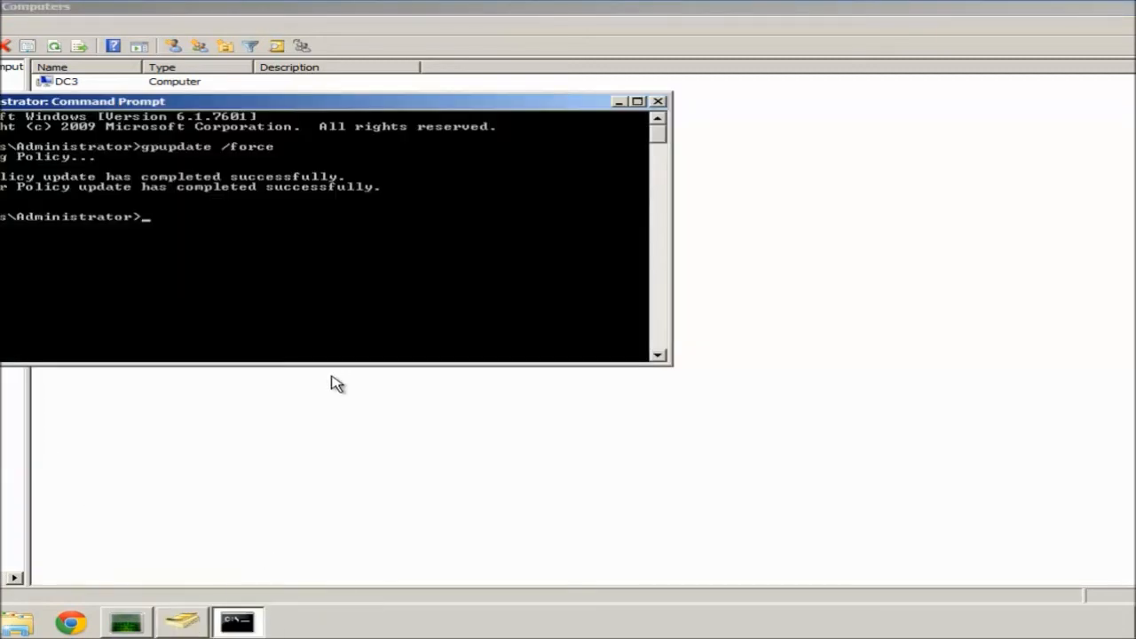
mouse_move(489, 5)
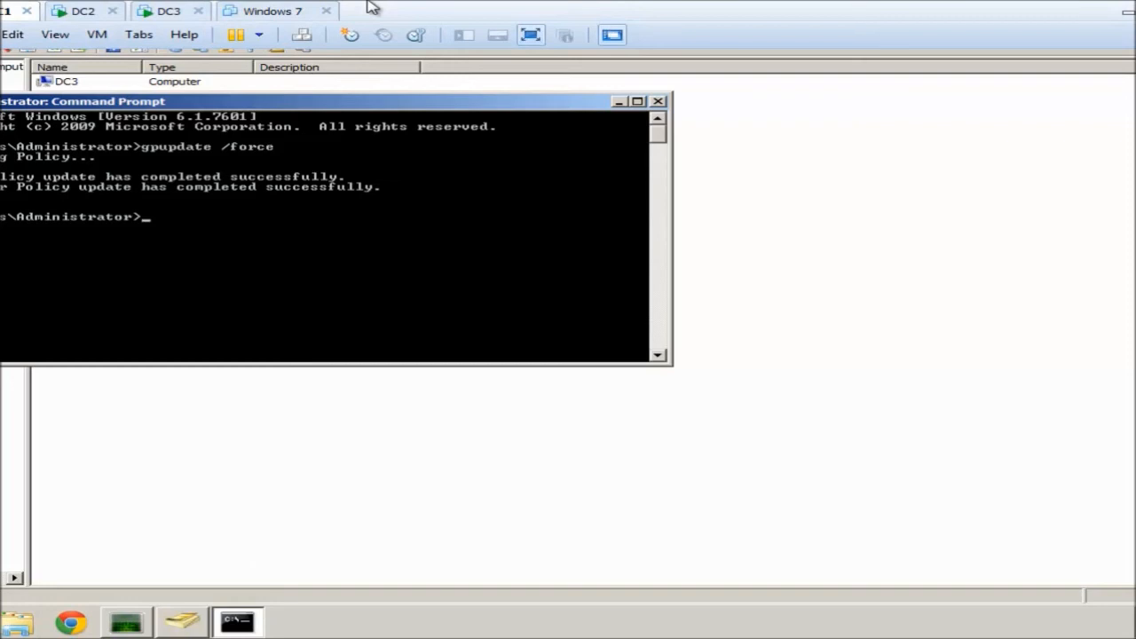
On DC3, check in rsop.msc that User Group Policy loopback processing mode is enabled in Replace mode.
click(167, 14)
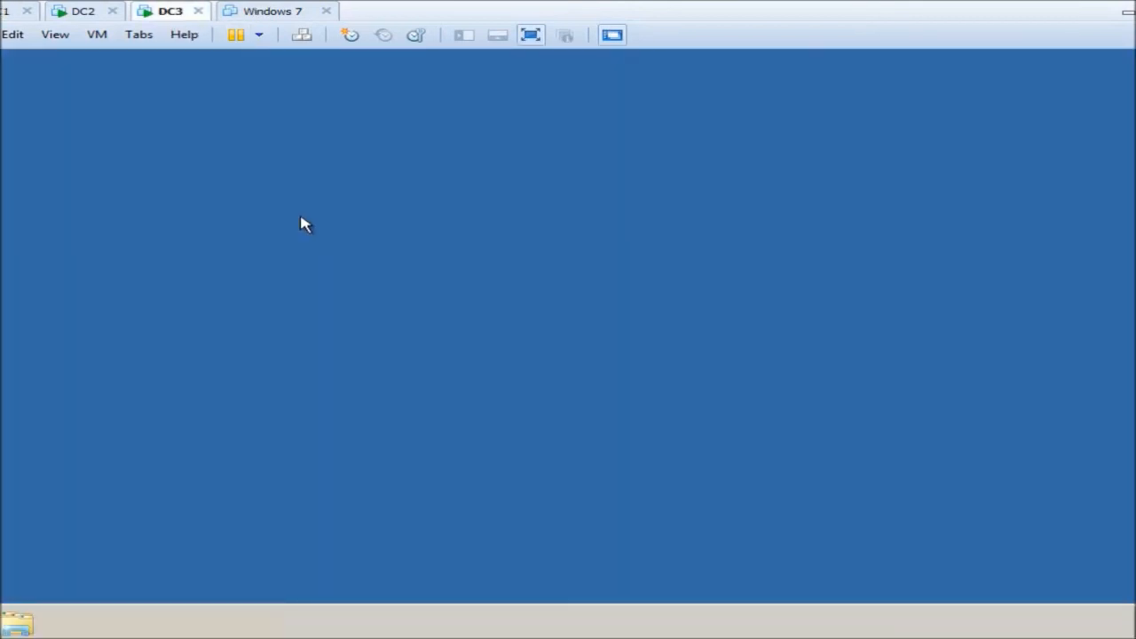
key(super+r)
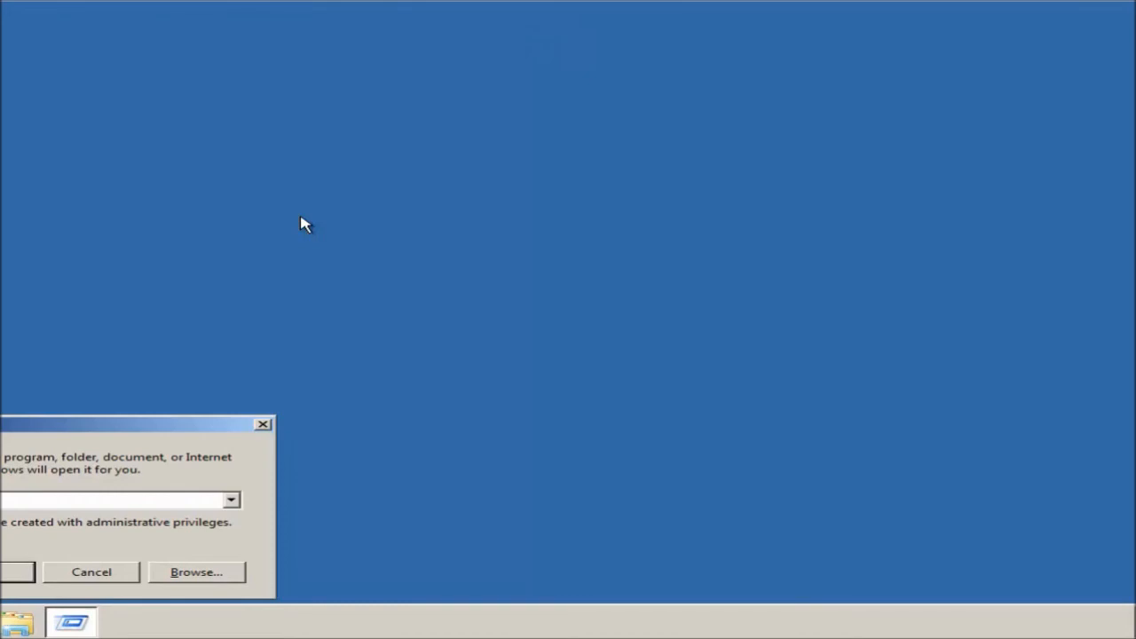
key(Return)
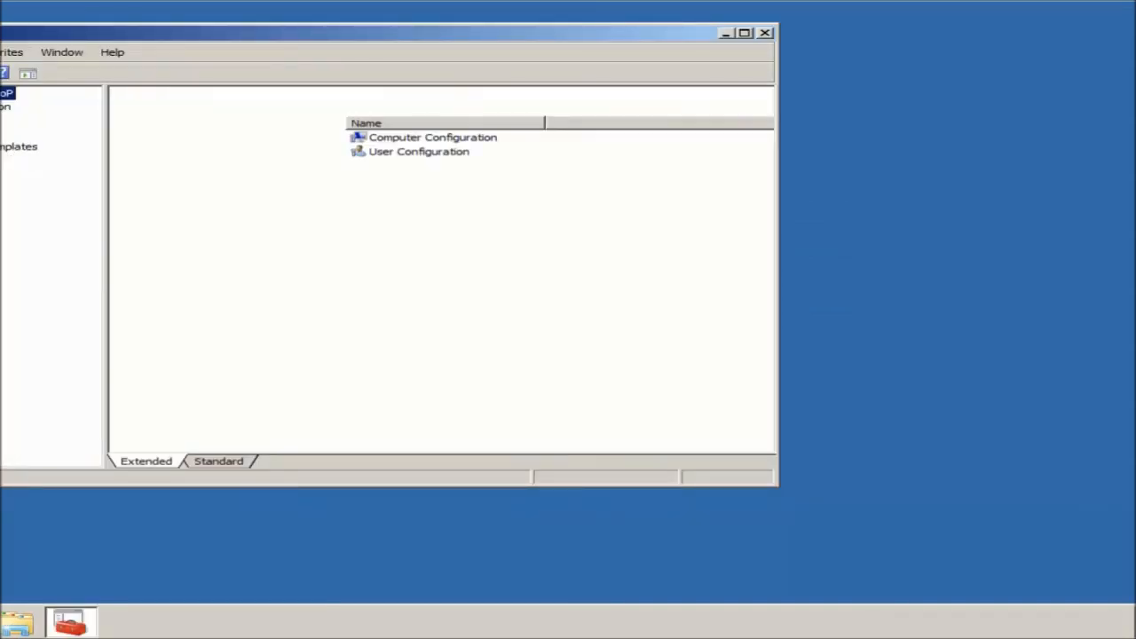
click(0, 160)
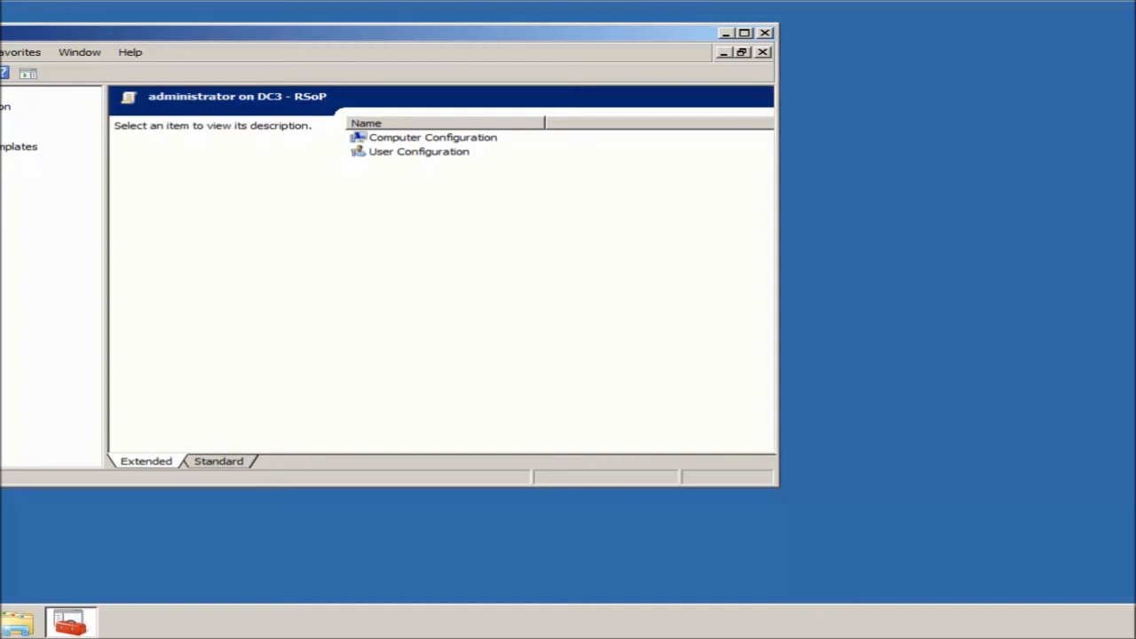
double_click(411, 140)
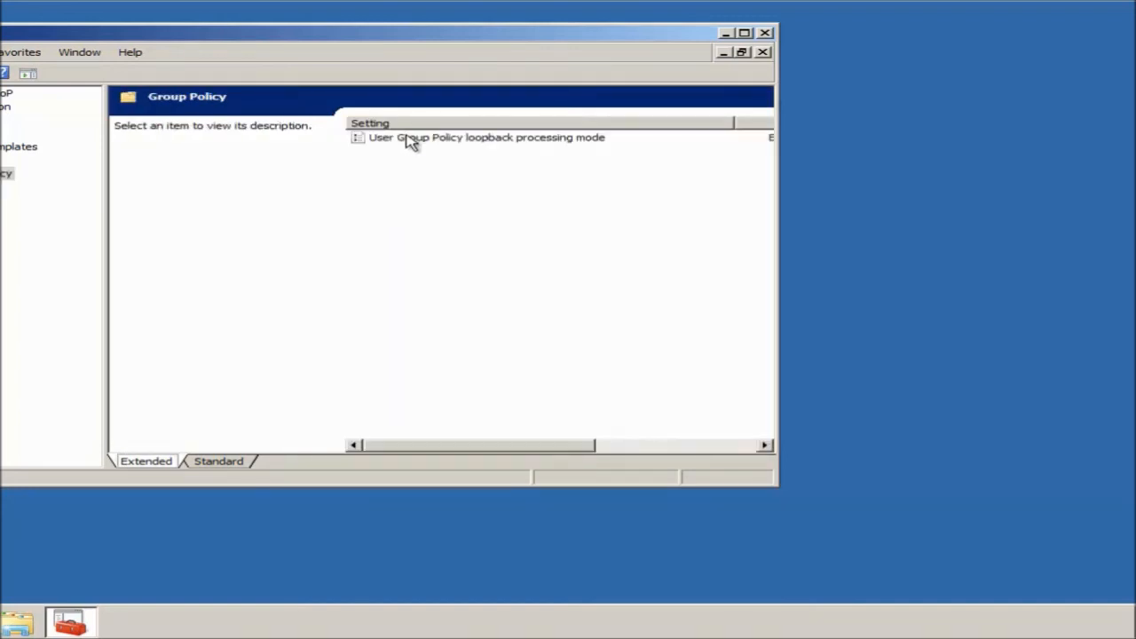
click(411, 142)
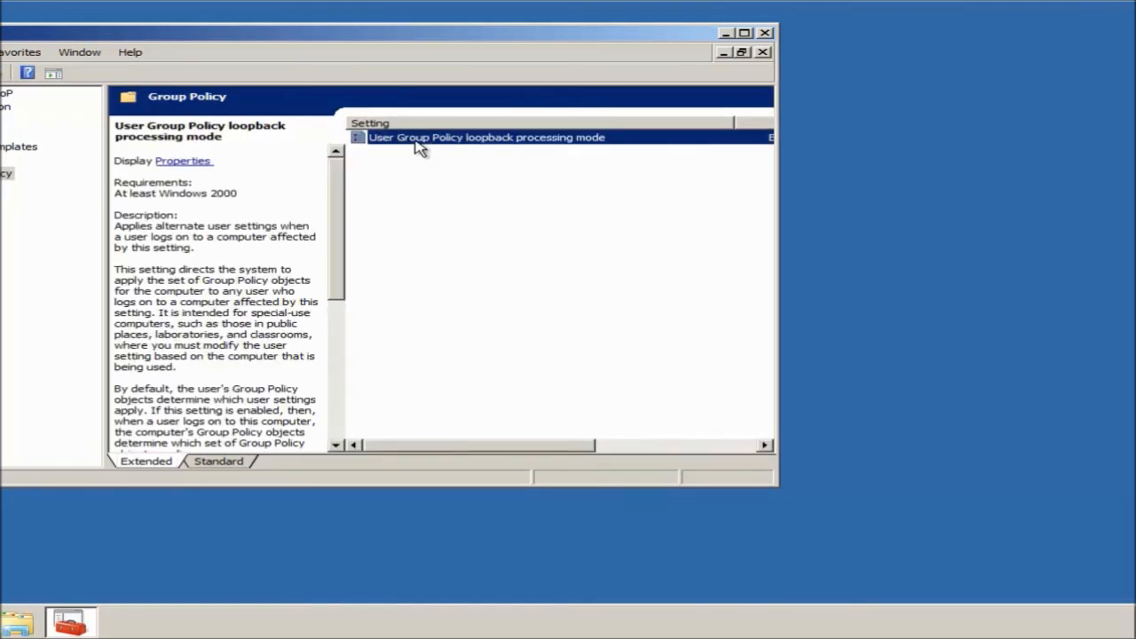
double_click(422, 144)
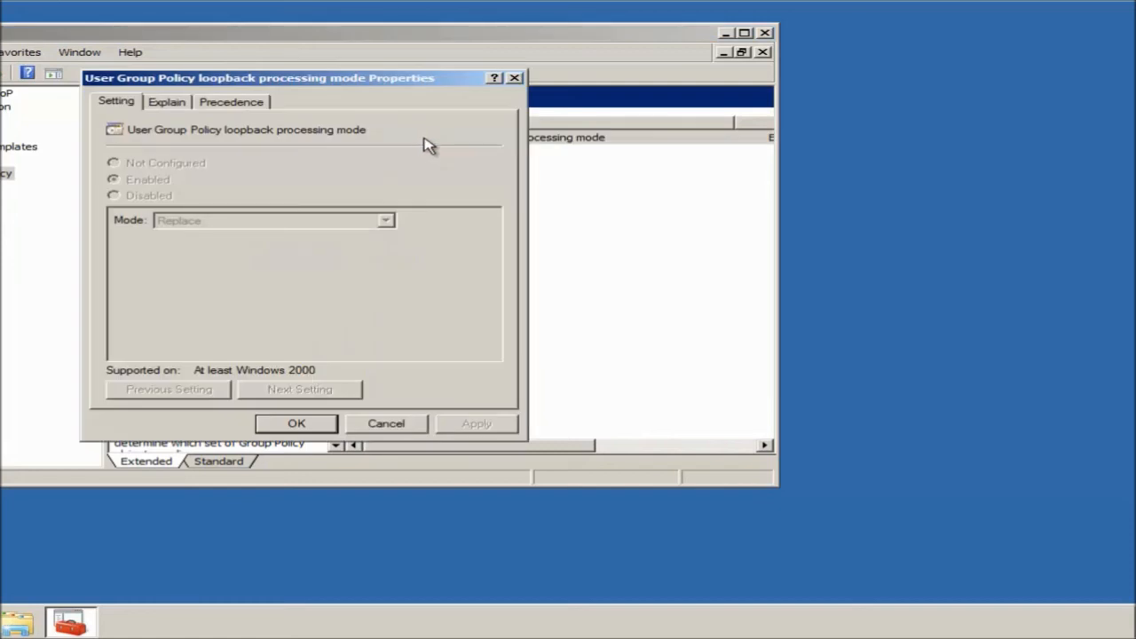
click(384, 423)
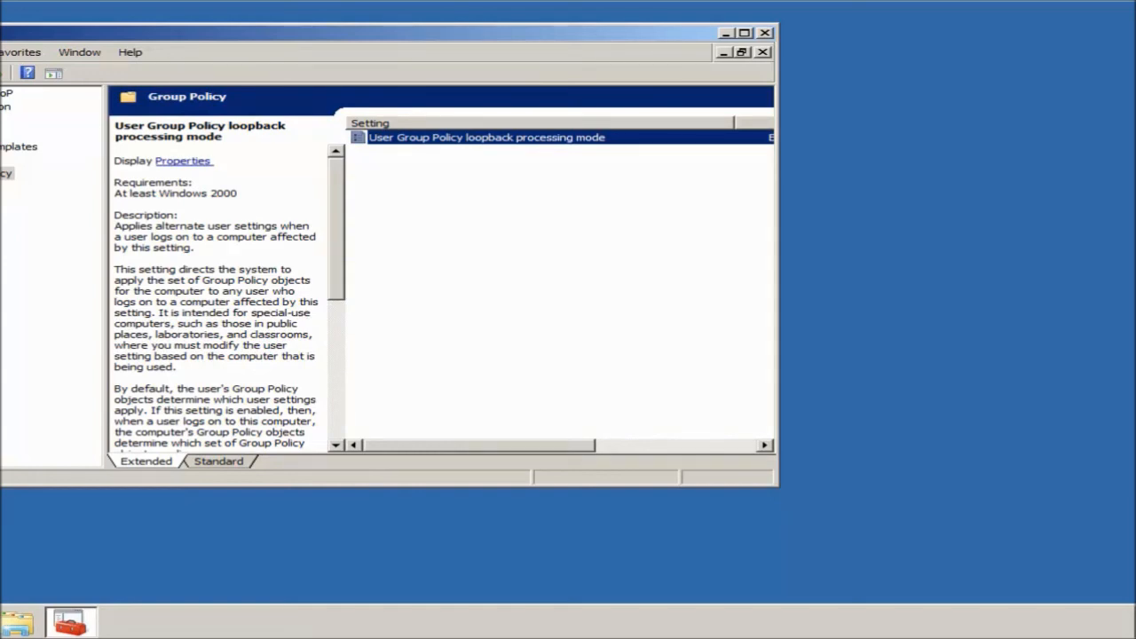
click(0, 214)
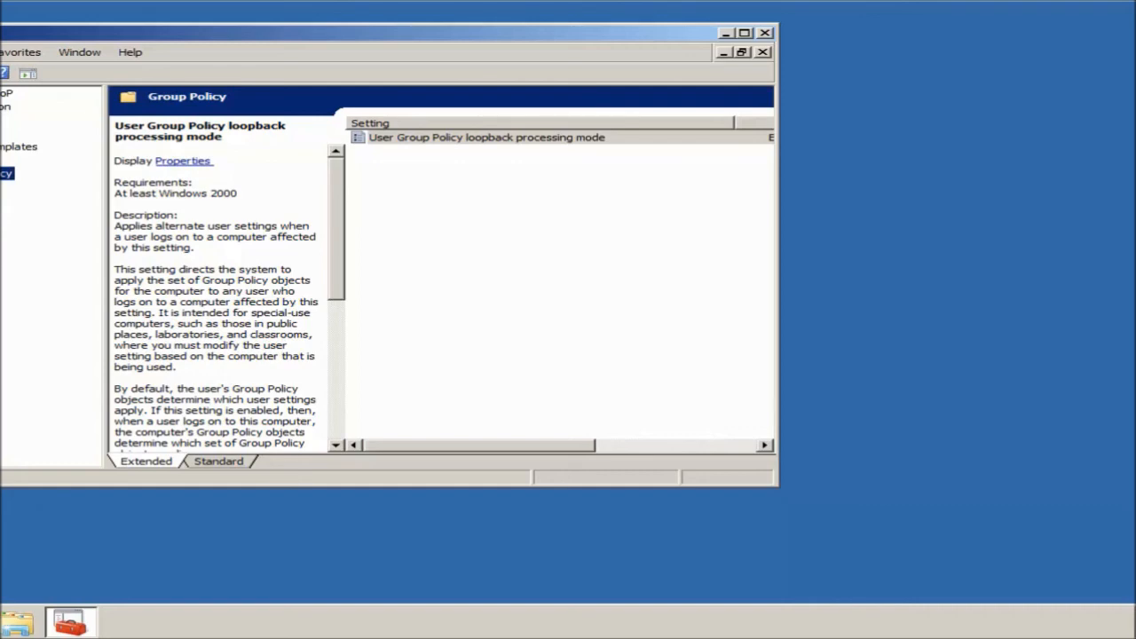
Log off DC3 and log back on as administrator with the account password.
click(0, 621)
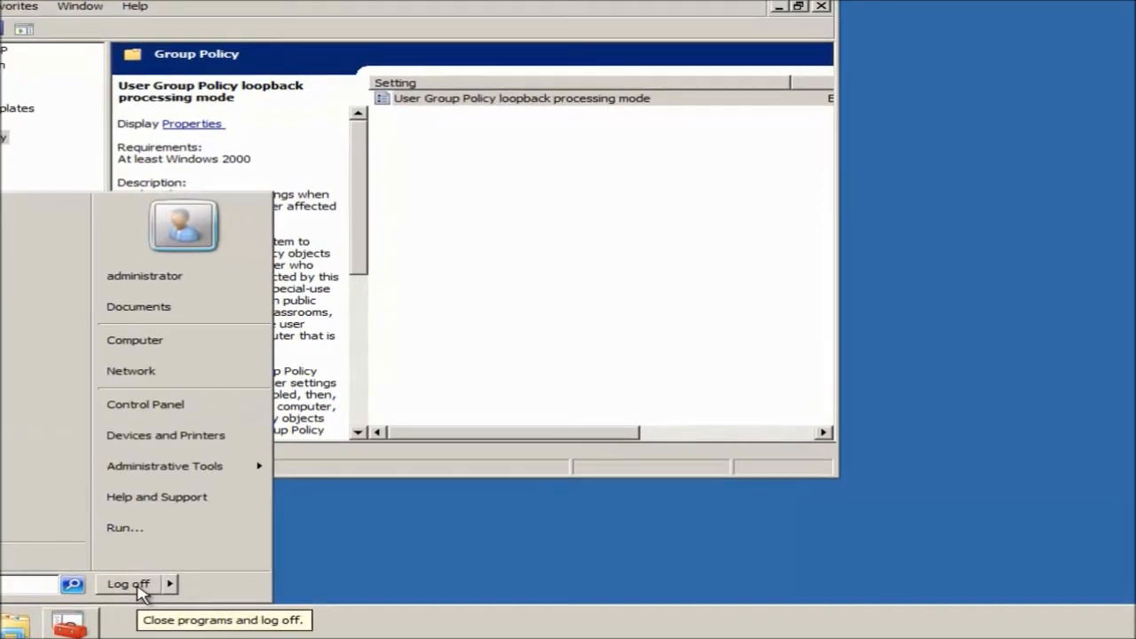
click(133, 588)
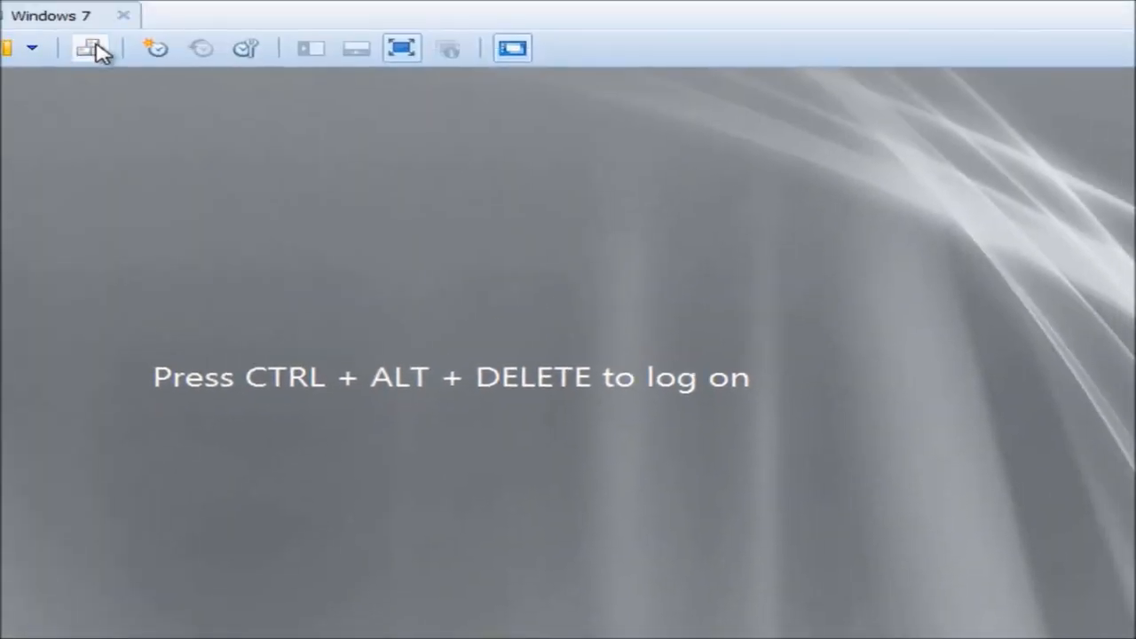
click(92, 48)
text(password12)
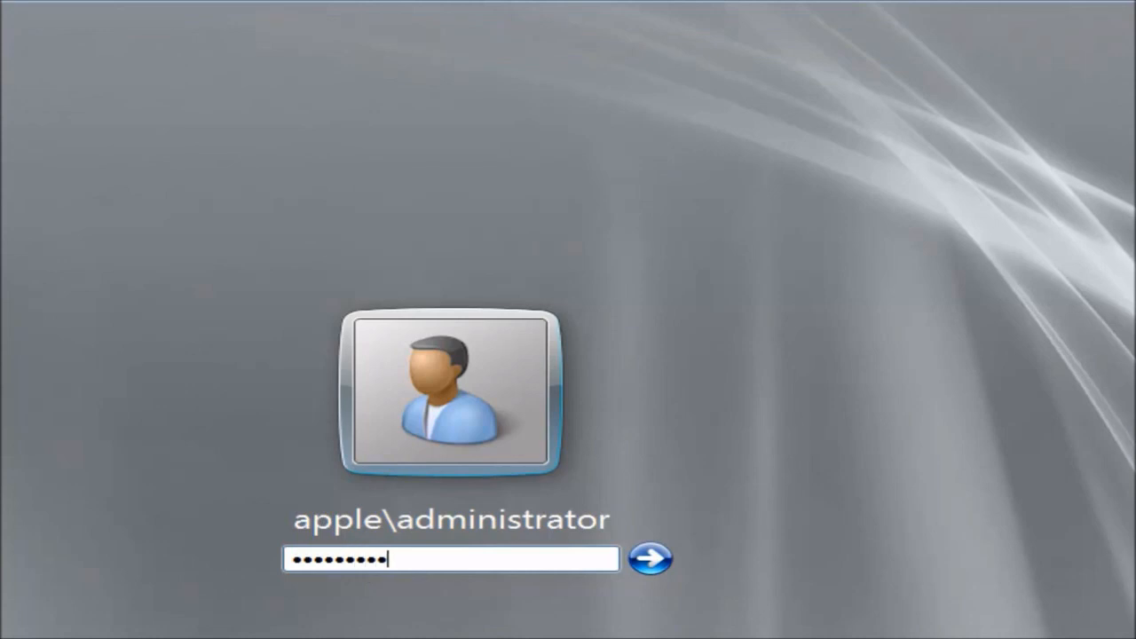
key(Return)
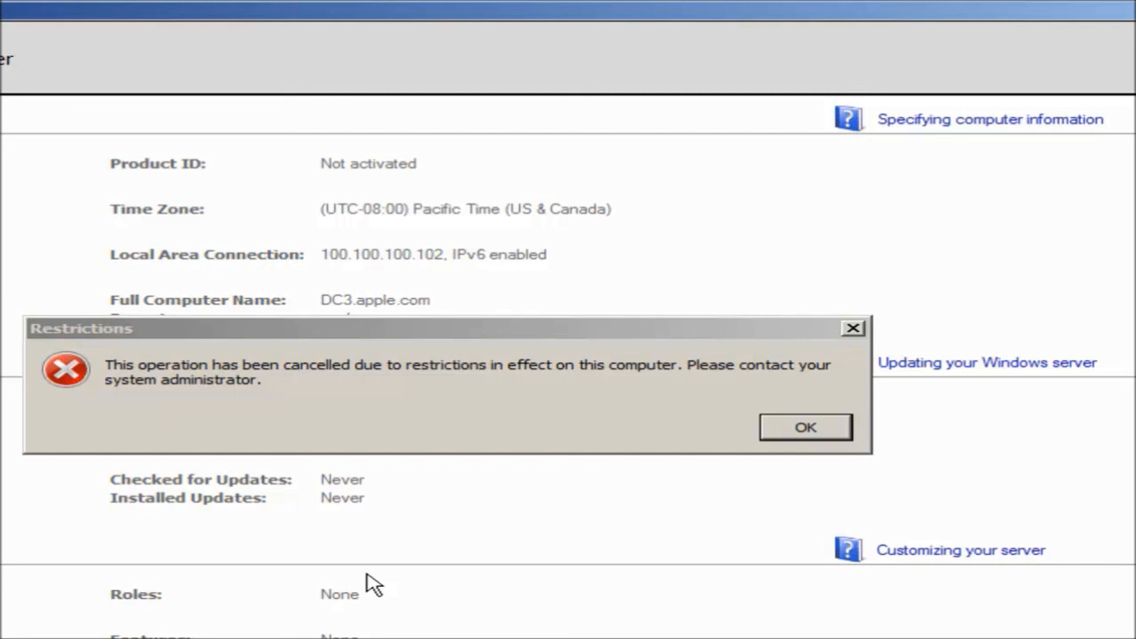
Acknowledge the Restrictions warning with OK.
click(806, 438)
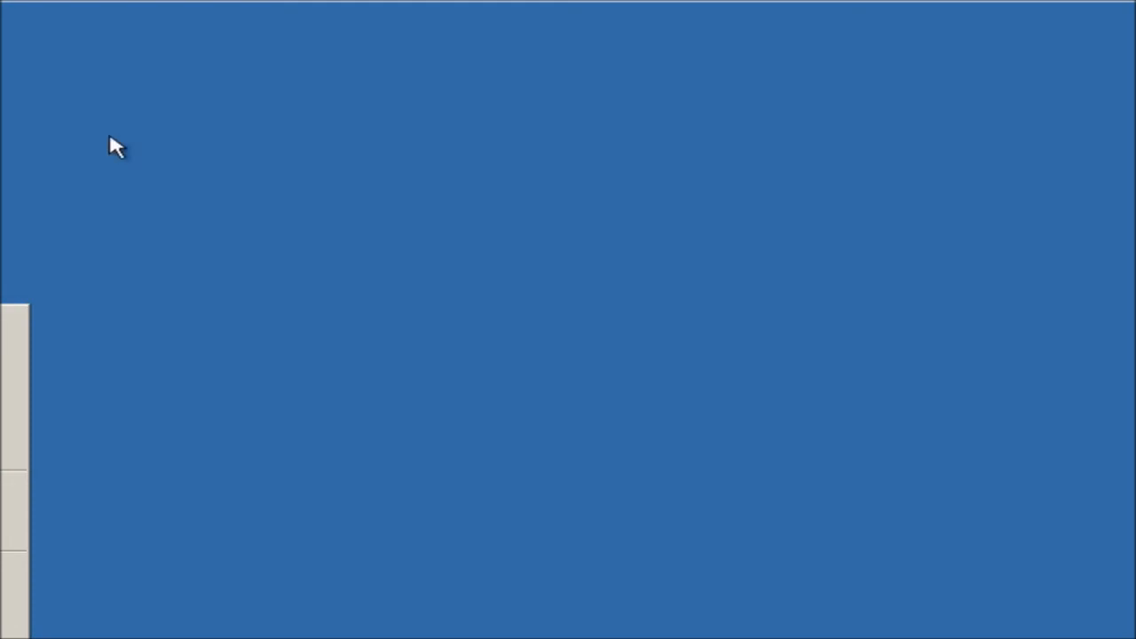
Switch via DC2 back to DC1, whose Command Prompt shows the successful policy update.
mouse_move(419, 8)
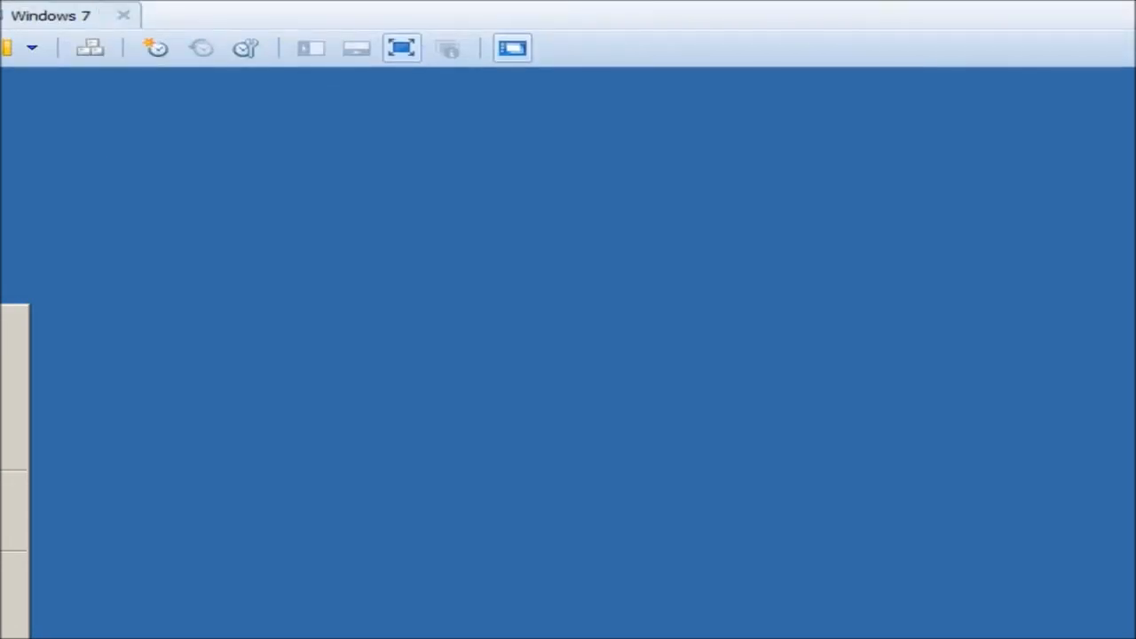
click(133, 19)
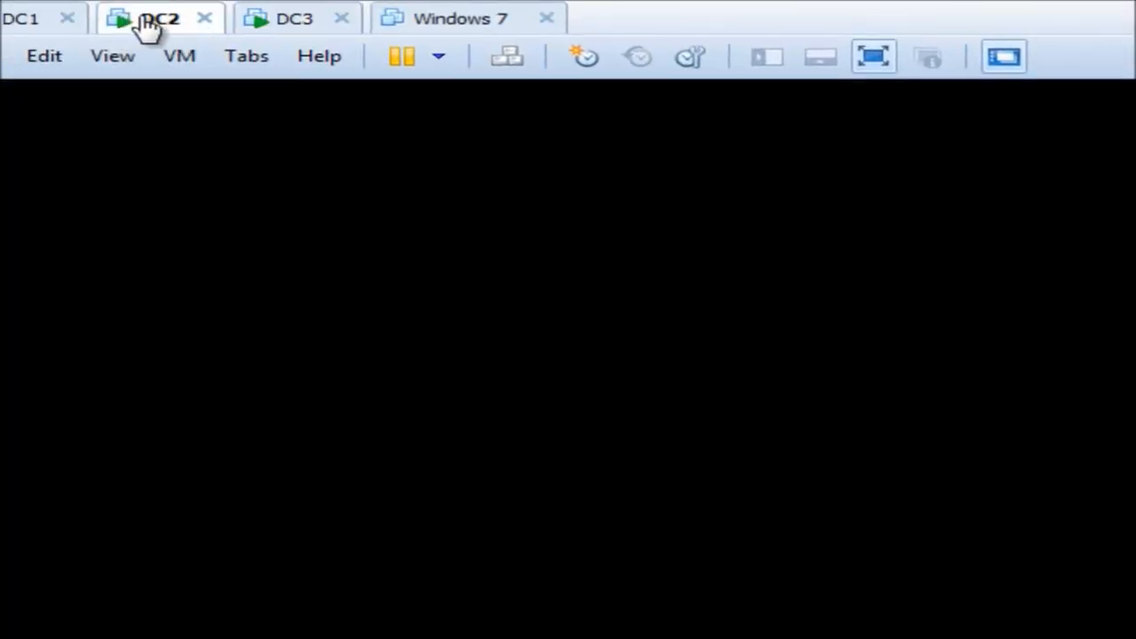
click(9, 25)
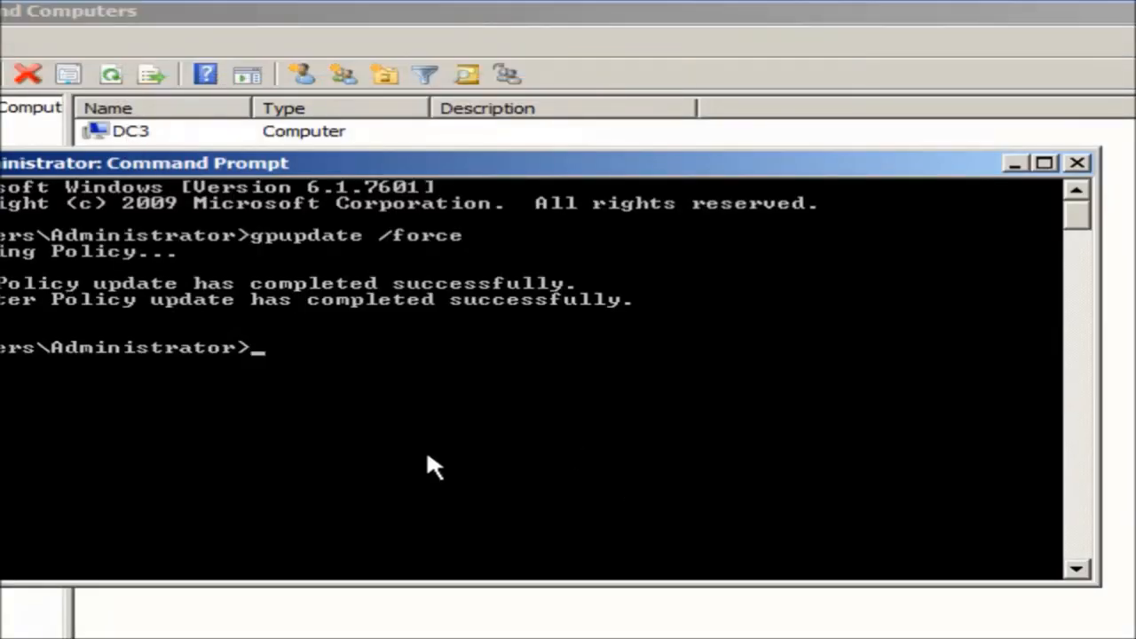
key(super+r)
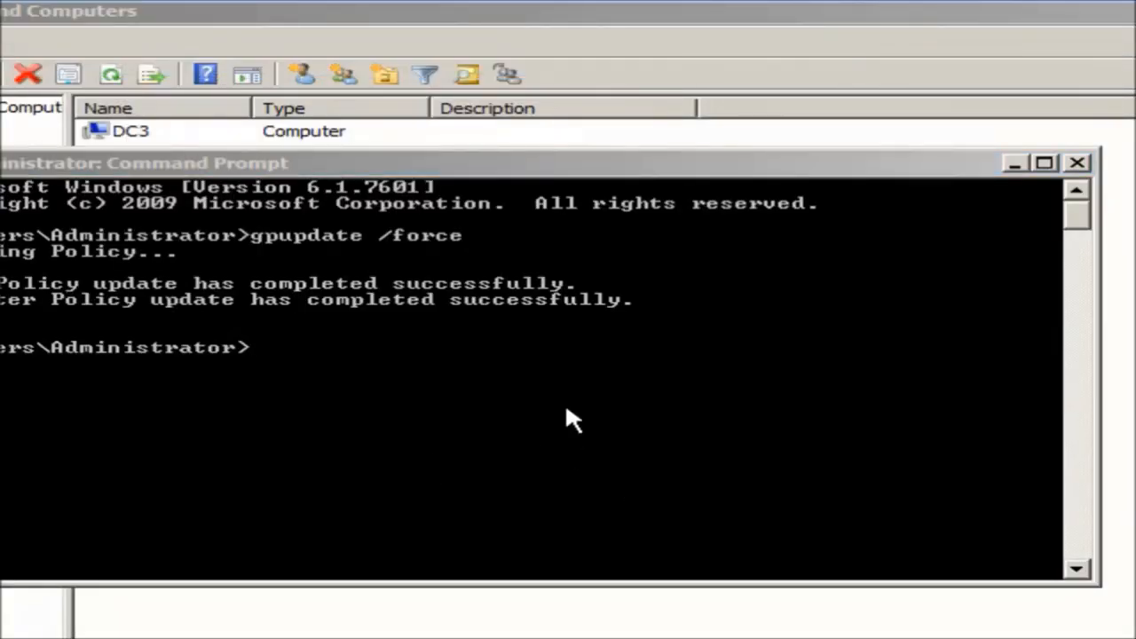
mouse_move(385, 7)
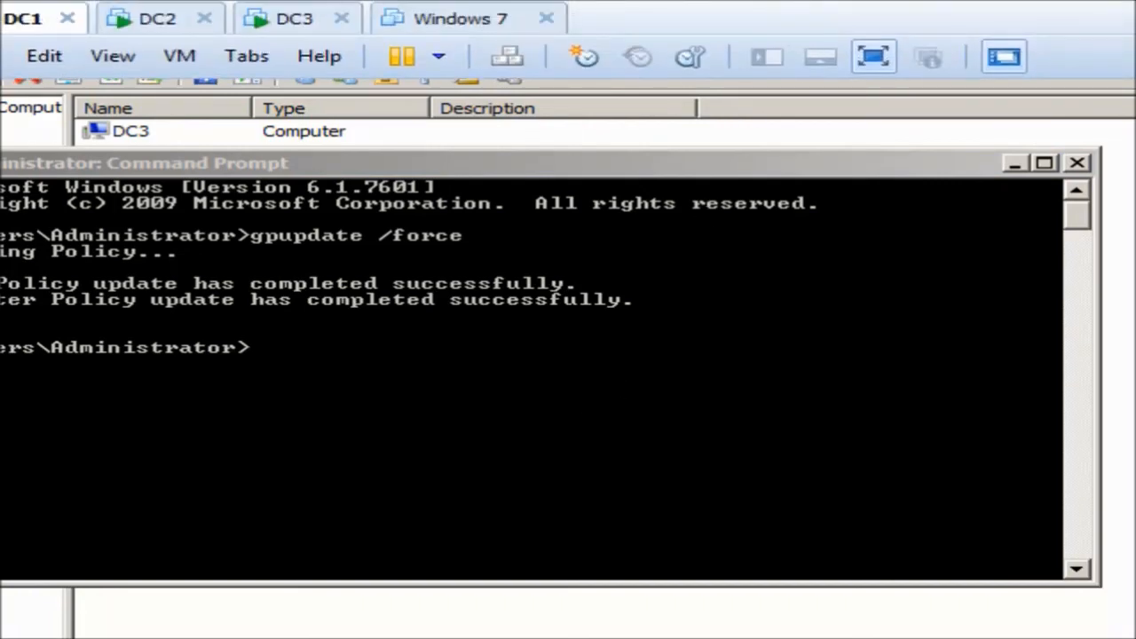